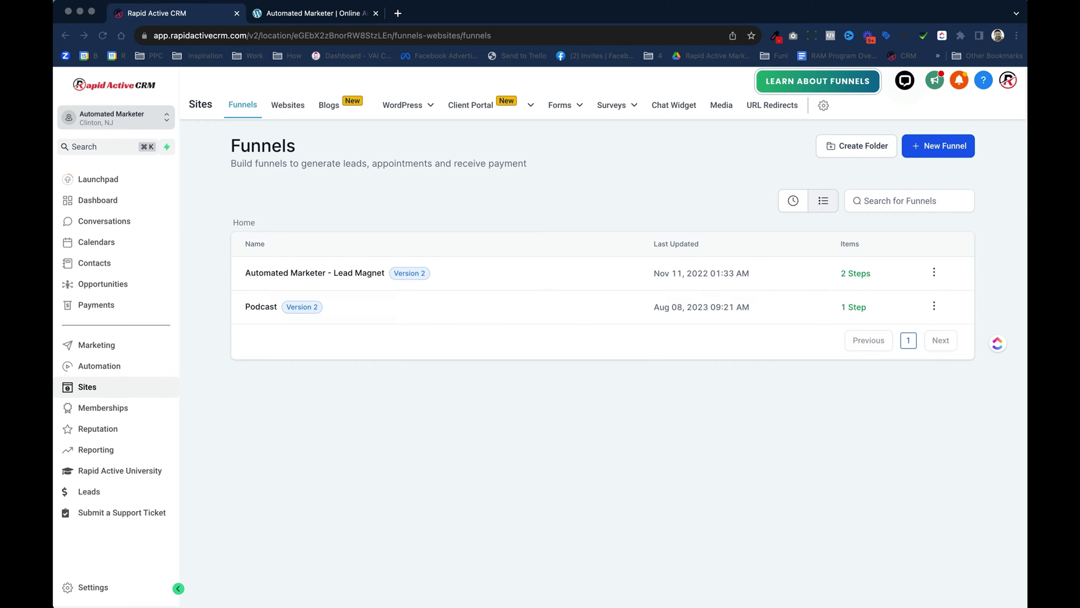
# Step: Open the Installed Plugins page through the WordPress admin dashboard
pyautogui.click(328, 15)
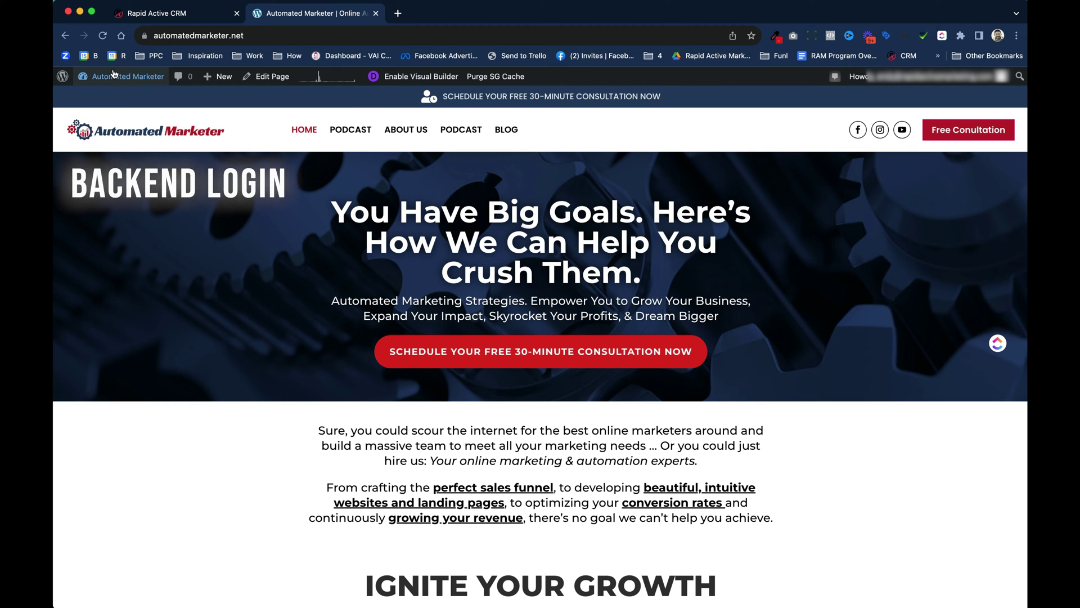
pyautogui.moveTo(121, 79)
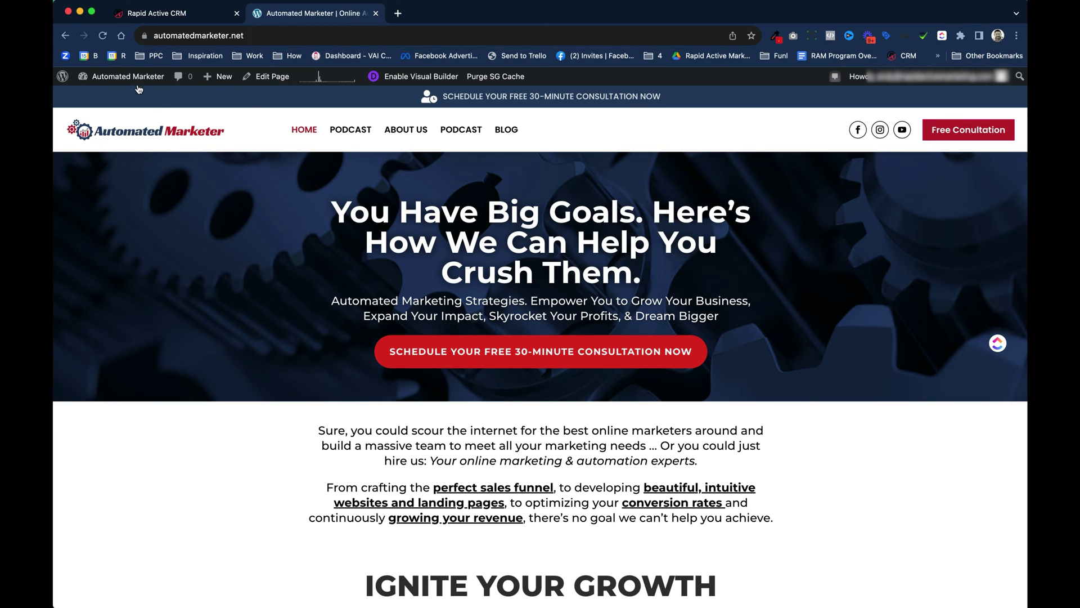
pyautogui.click(112, 98)
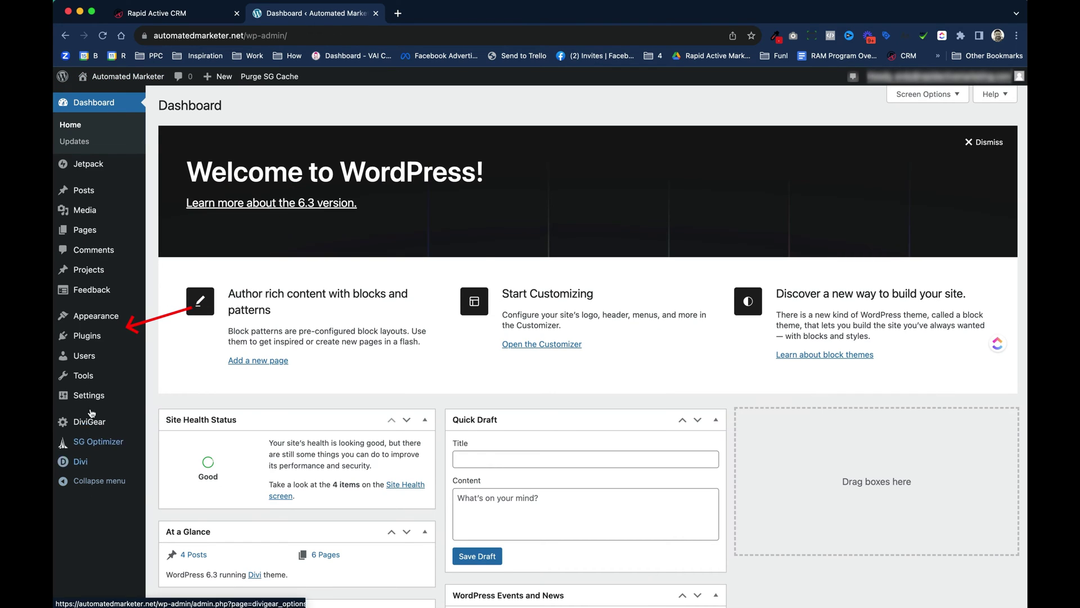
pyautogui.click(99, 342)
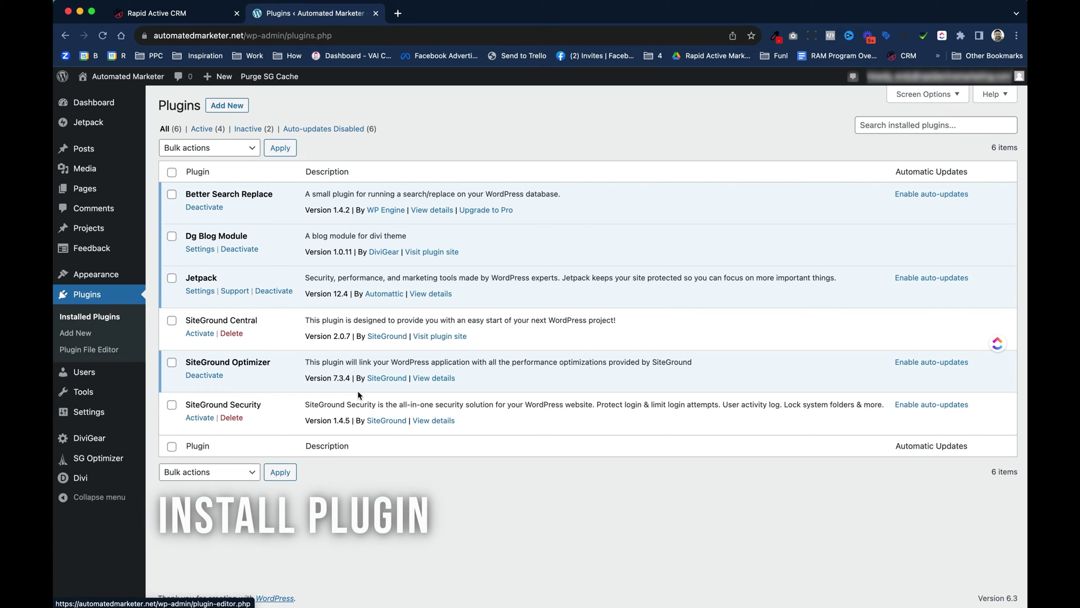
# Step: Search for, install and activate the LeadConnector plugin, then open its settings page
pyautogui.click(240, 108)
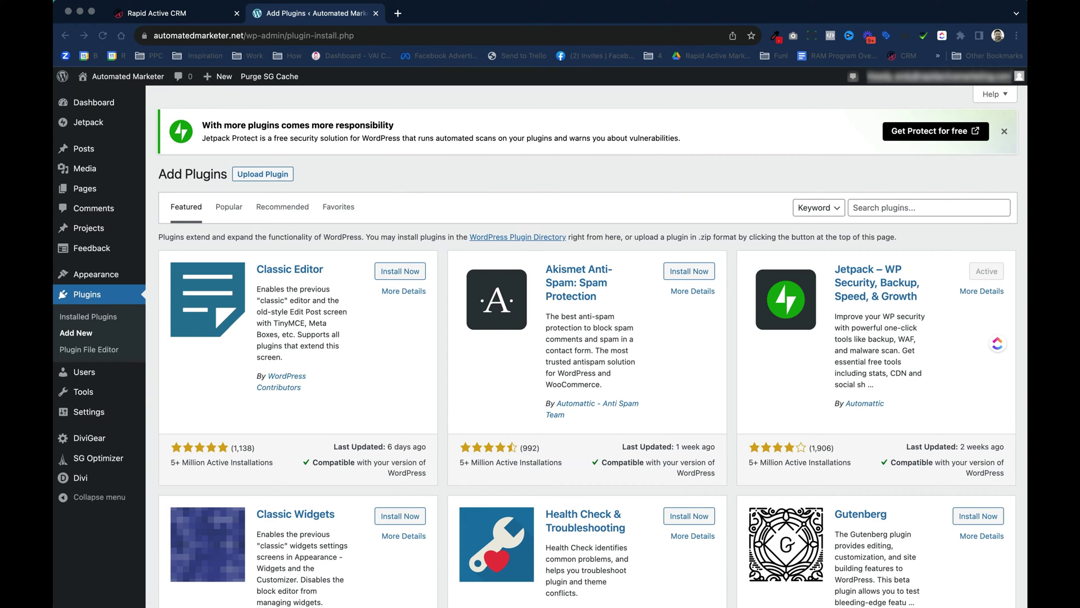
pyautogui.click(879, 207)
pyautogui.write('LeadConnector')
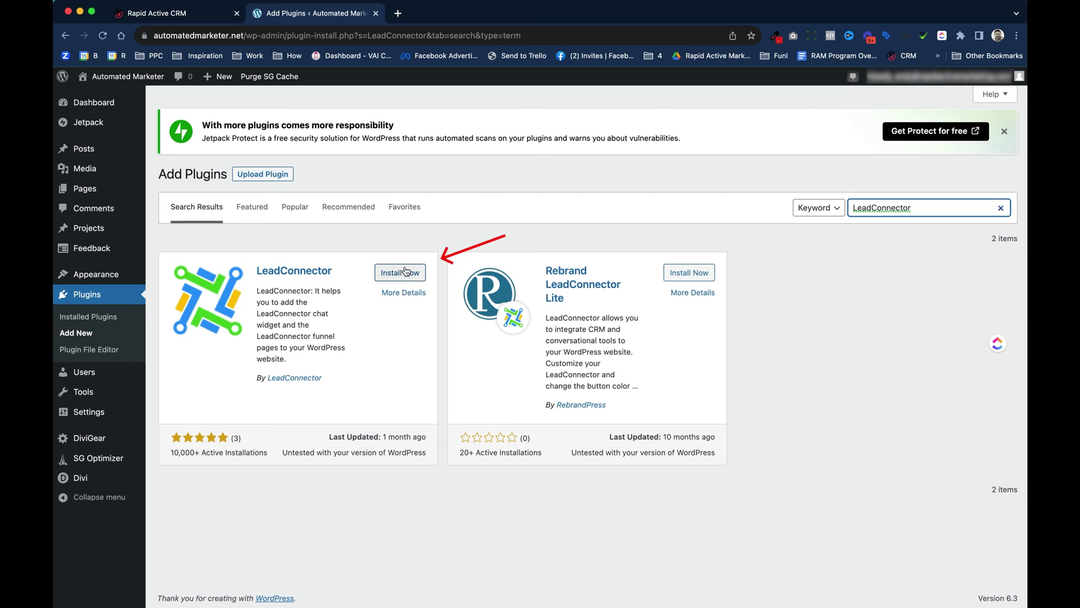
pyautogui.click(412, 274)
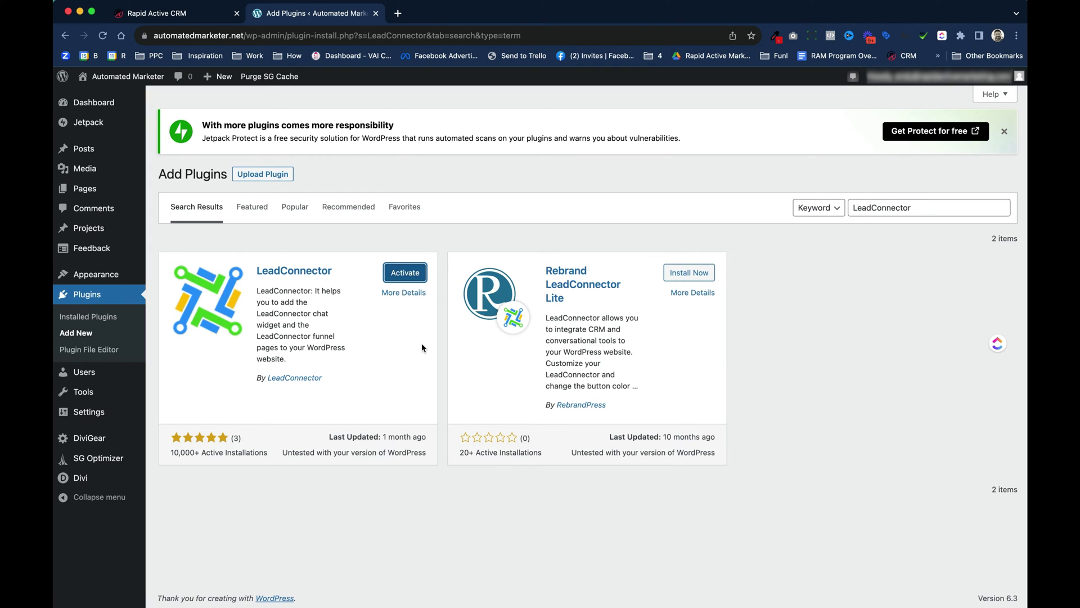
pyautogui.click(404, 273)
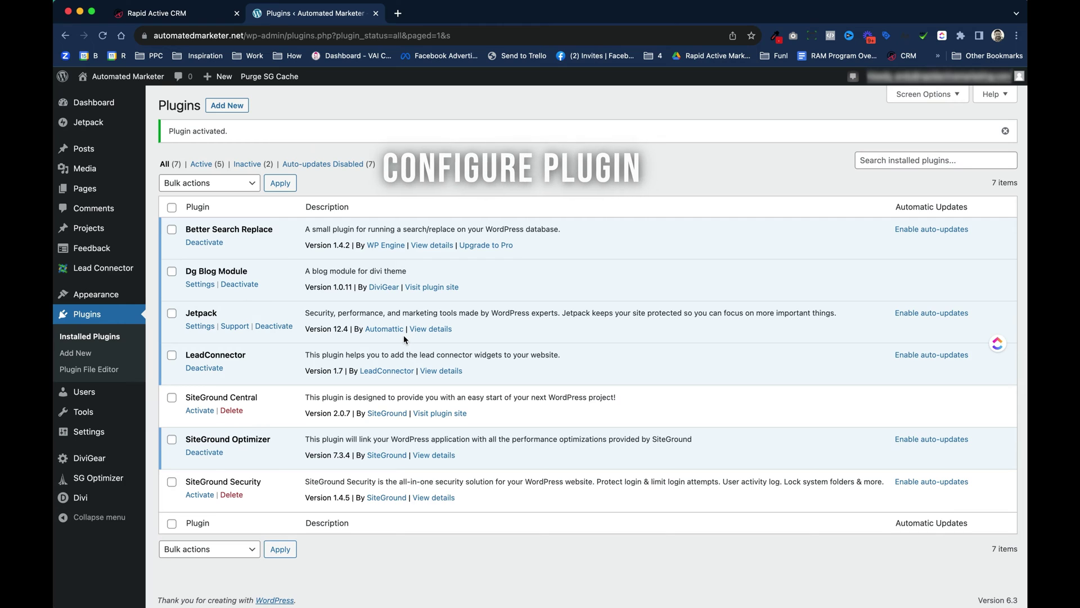
pyautogui.click(104, 274)
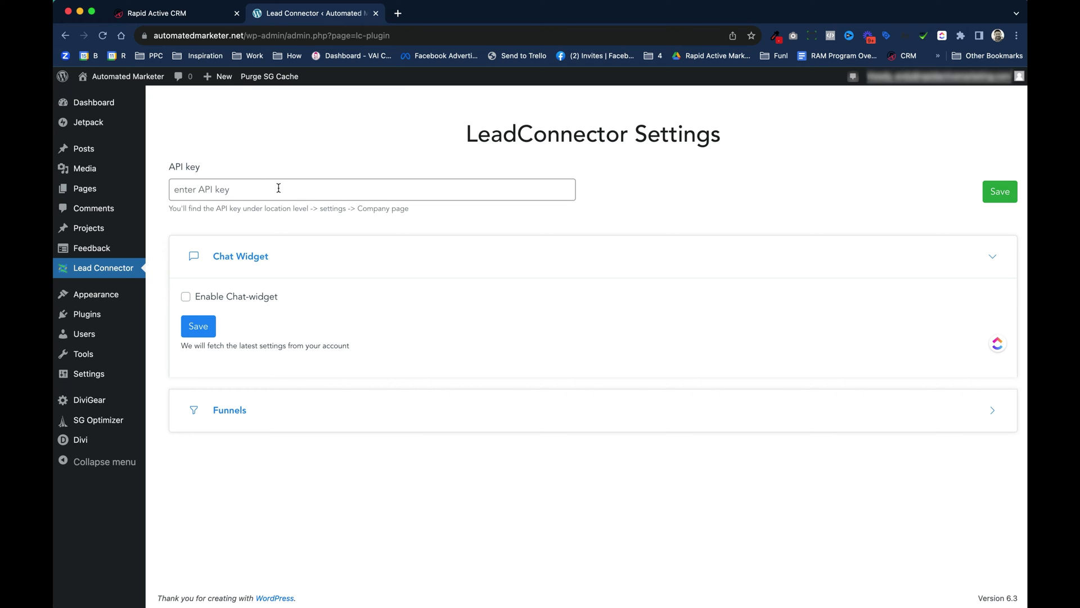
# Step: Copy the location's API key from the CRM's Business Profile settings
pyautogui.click(207, 18)
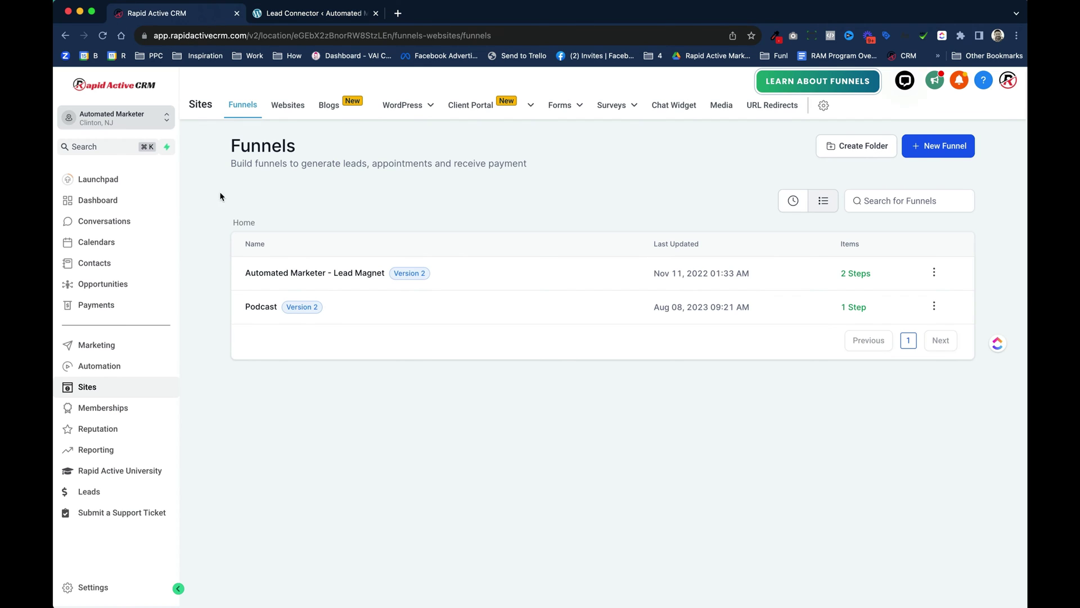
pyautogui.click(84, 589)
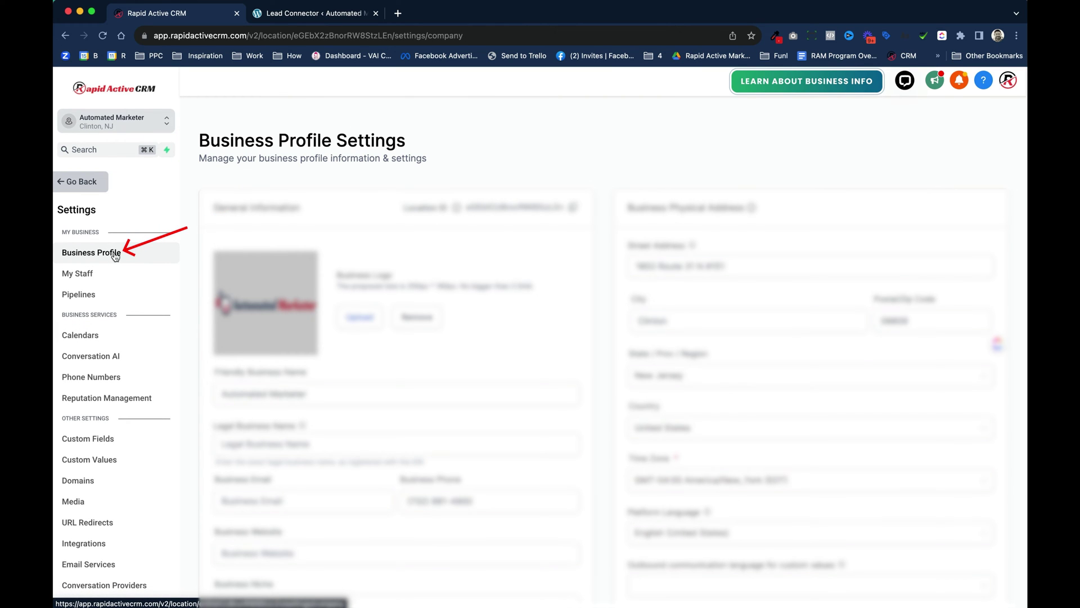
pyautogui.scroll(-7, 579, 288)
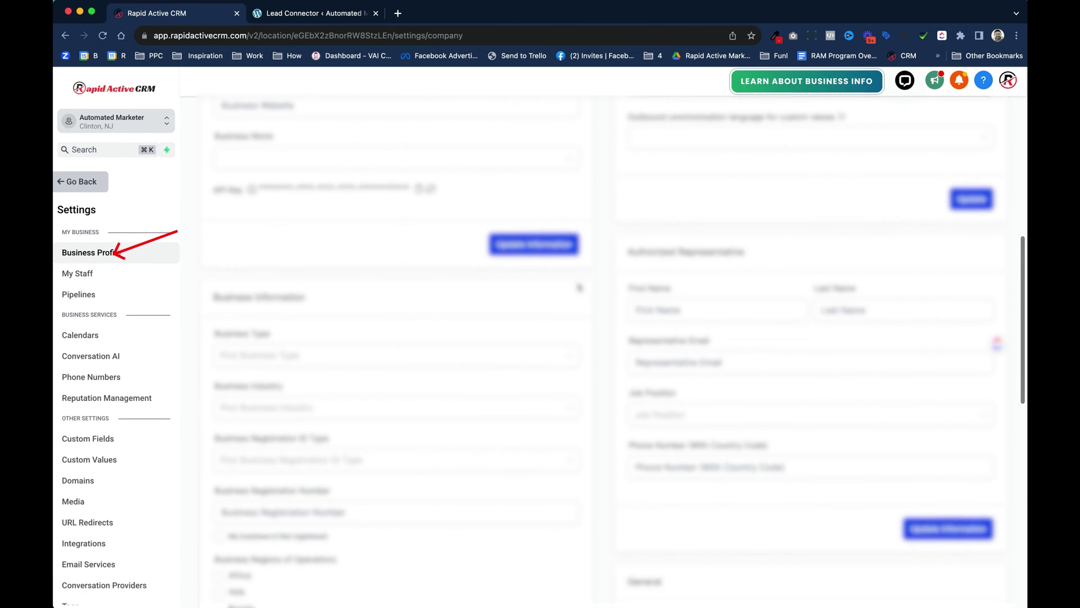
pyautogui.scroll(2, 580, 288)
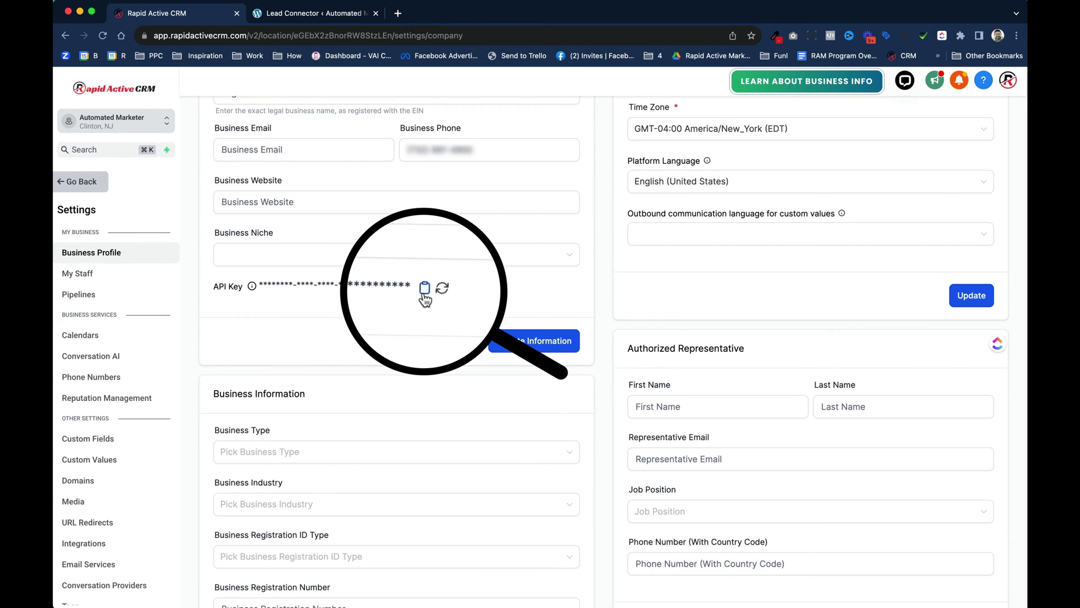
pyautogui.click(423, 293)
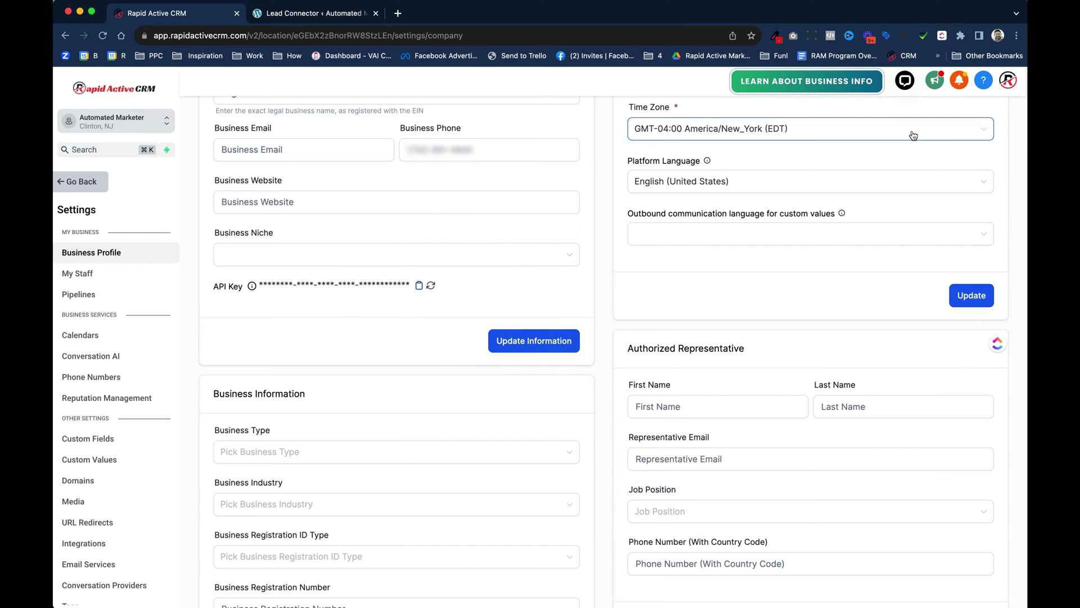
# Step: Paste and save the CRM API key in LeadConnector, then enable Chat-widget and pull settings
pyautogui.click(324, 15)
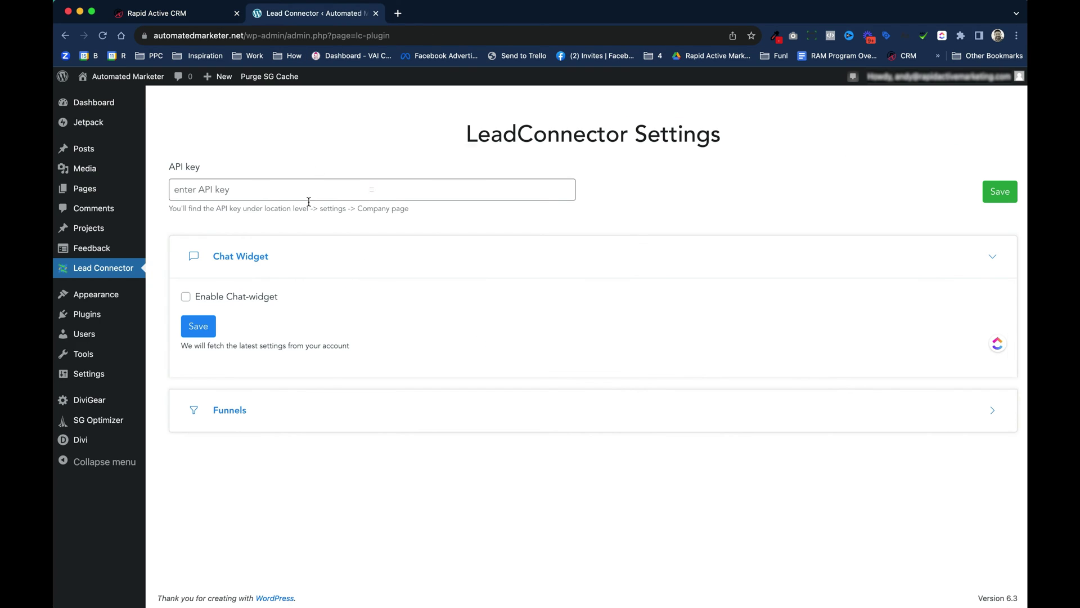
pyautogui.click(329, 194)
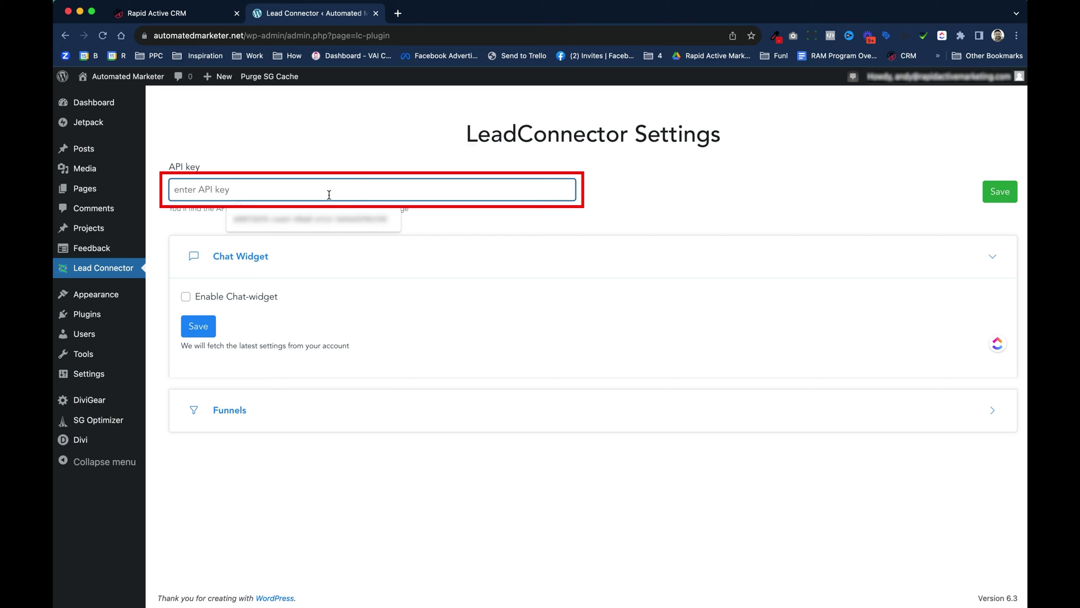
pyautogui.press('super+v')
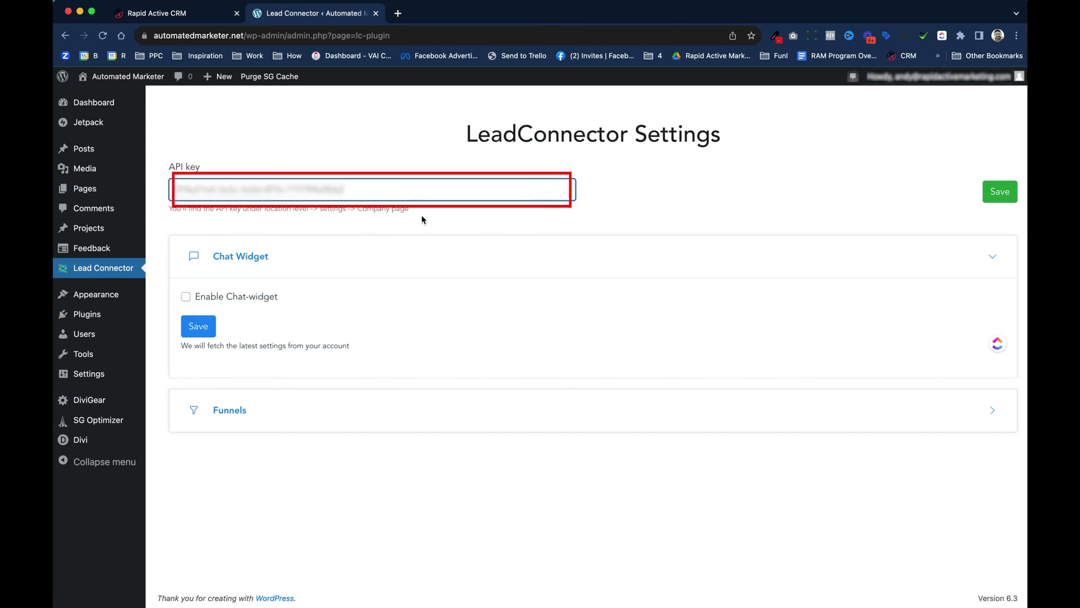
pyautogui.click(1001, 193)
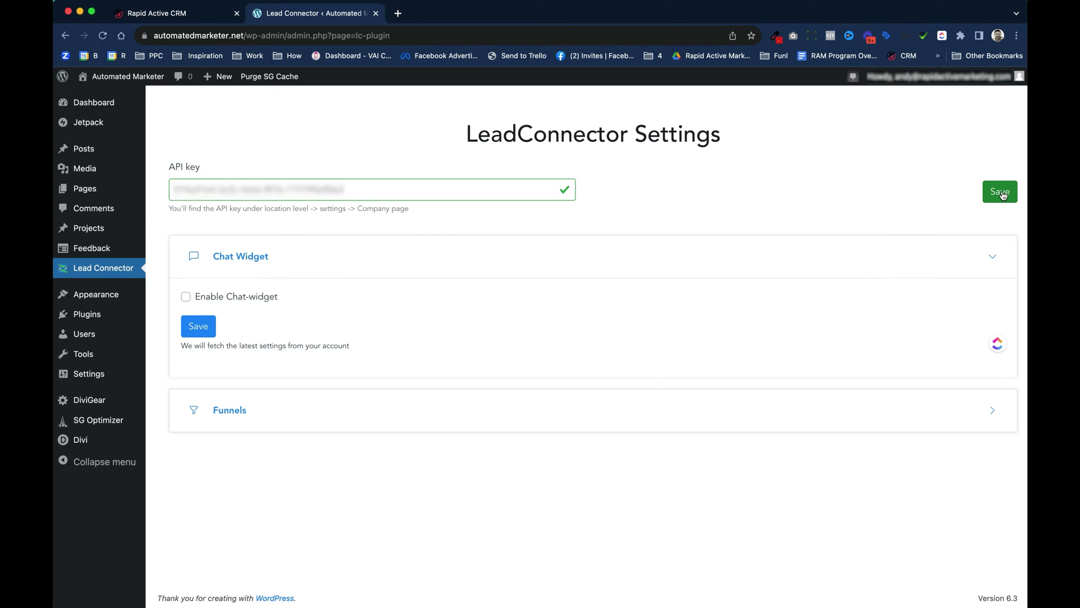
pyautogui.click(1002, 194)
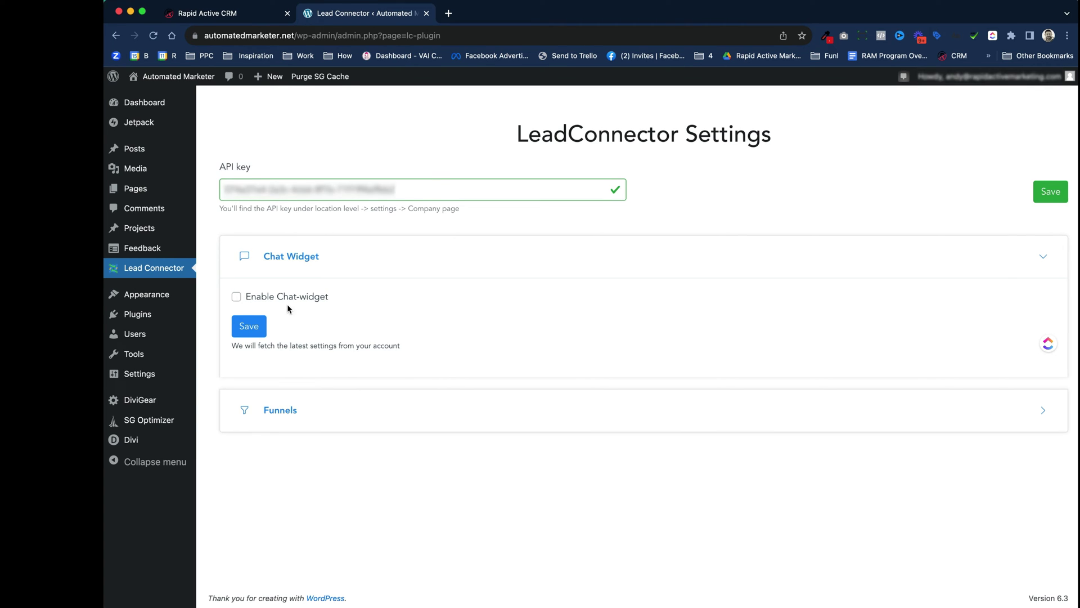
pyautogui.click(187, 298)
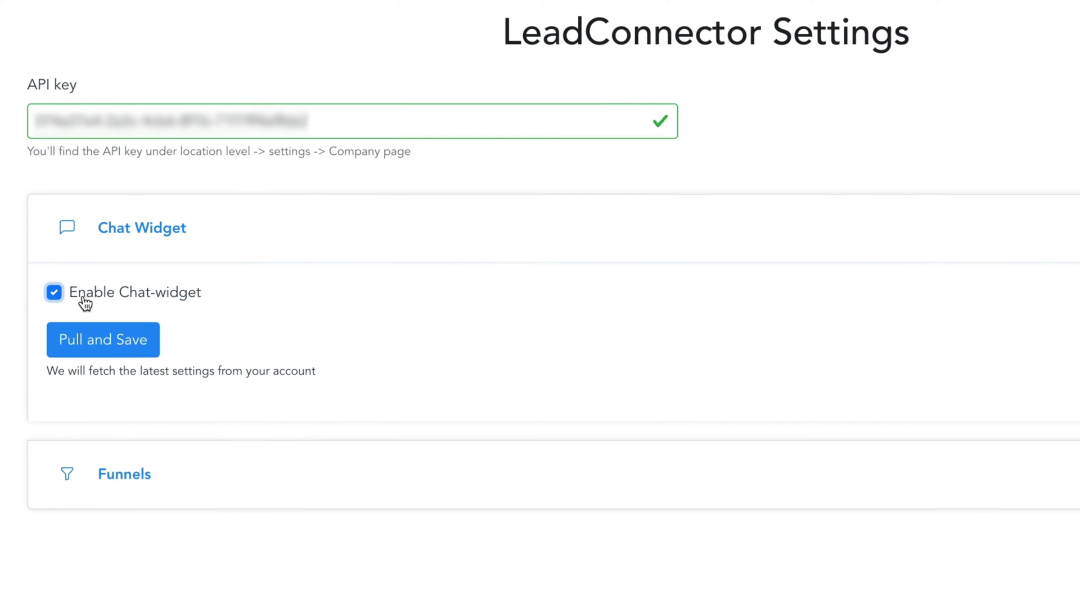
pyautogui.click(112, 343)
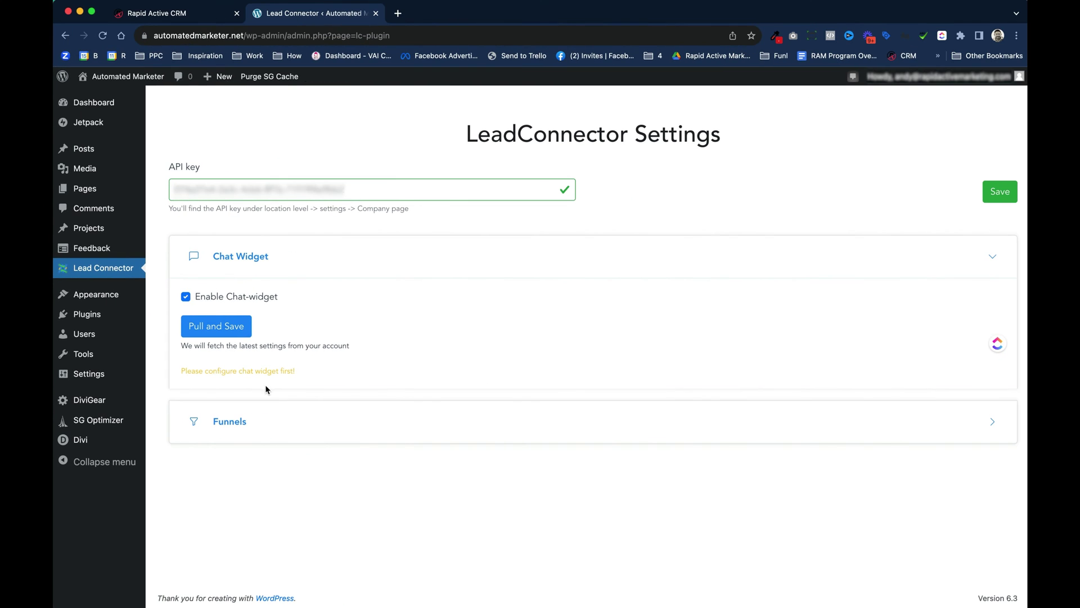
# Step: Set the CRM chat widget colour to dark red #CD0F0F
pyautogui.click(214, 14)
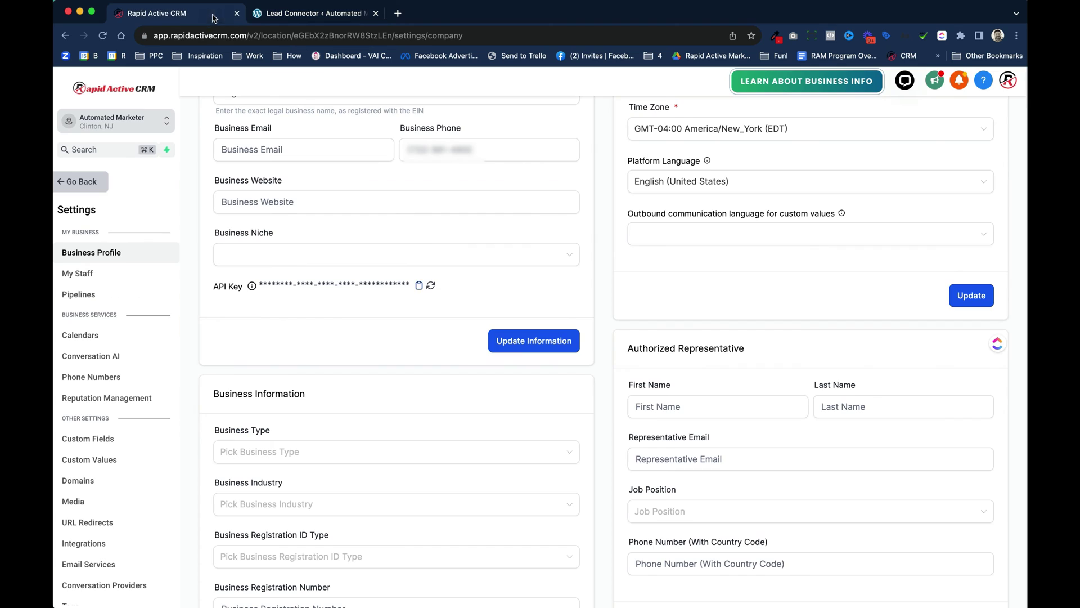
pyautogui.click(89, 189)
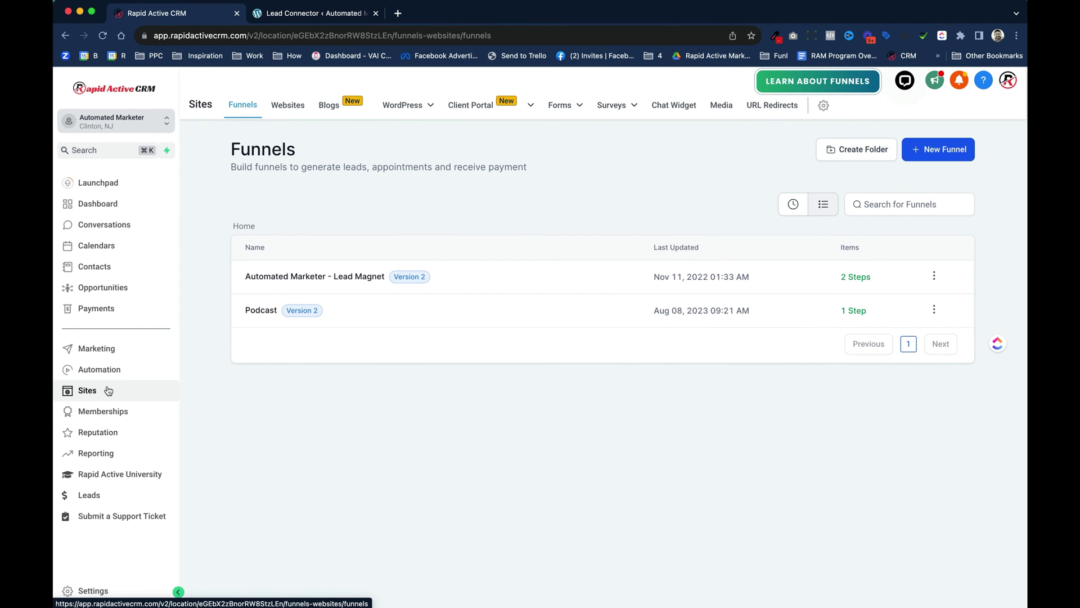
pyautogui.click(685, 110)
pyautogui.scroll(-2, 420, 263)
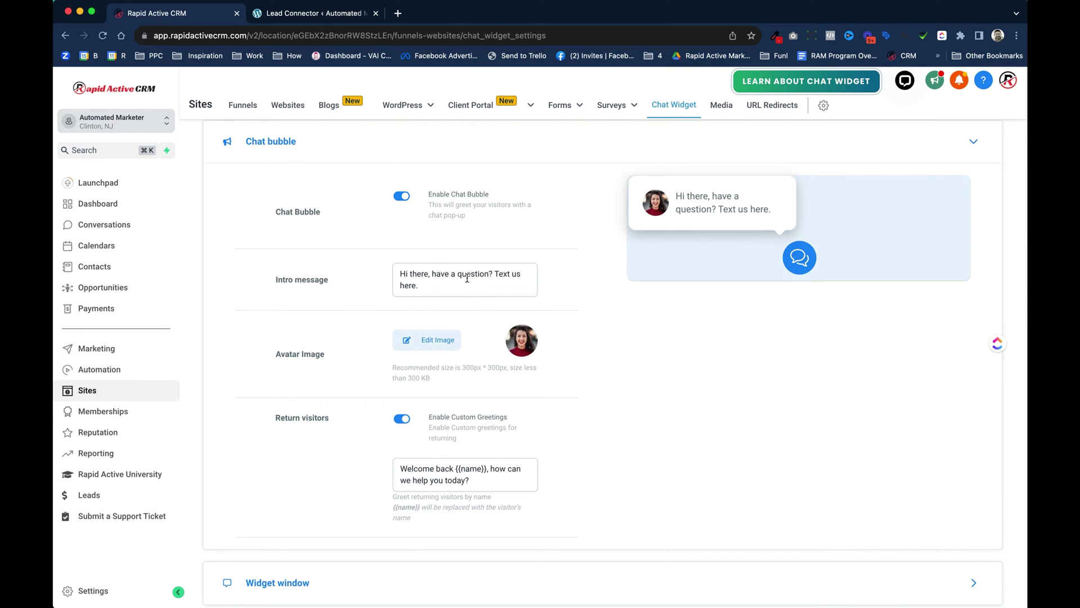
pyautogui.scroll(-3, 464, 292)
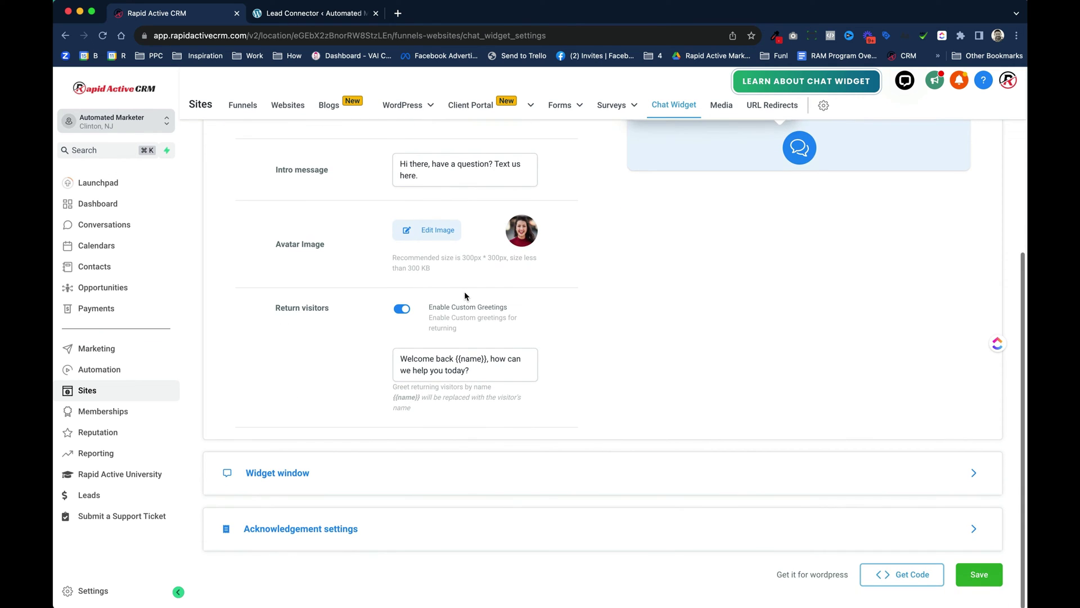
pyautogui.click(286, 460)
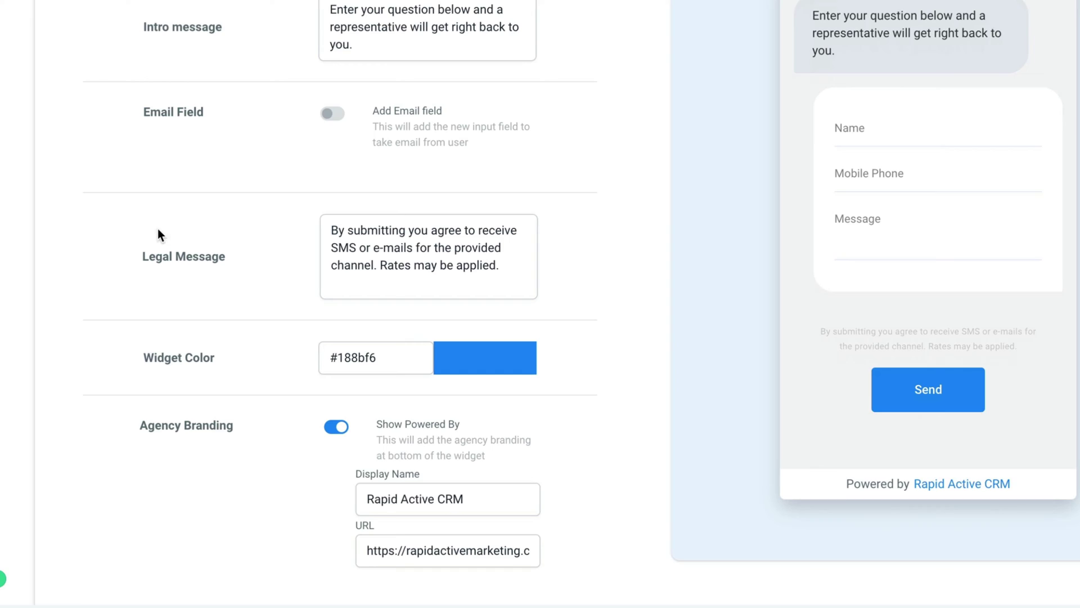
pyautogui.click(504, 366)
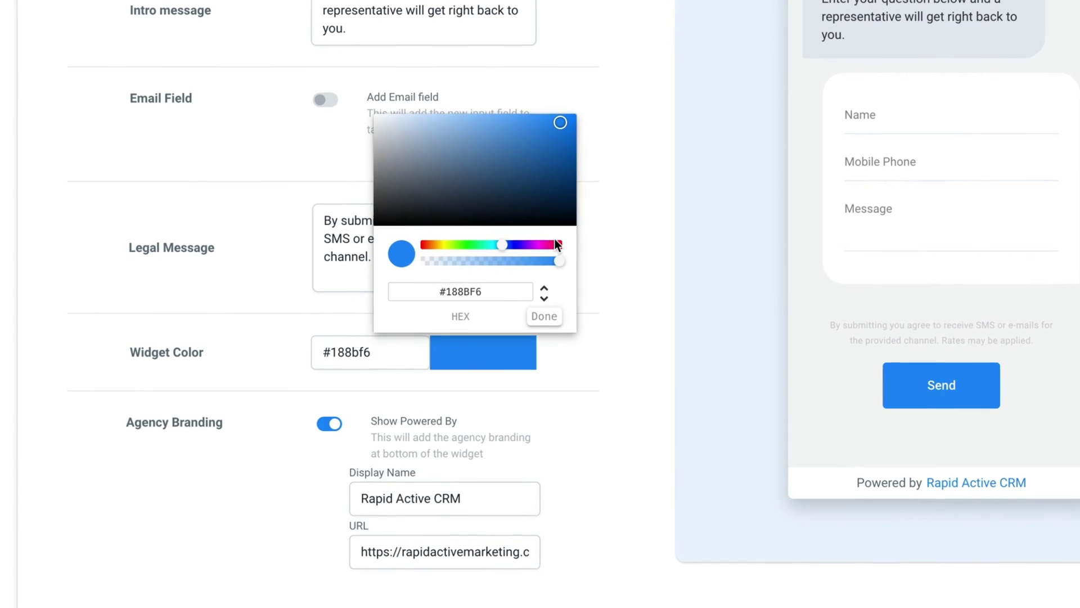
pyautogui.moveTo(562, 242); pyautogui.dragTo(565, 243)
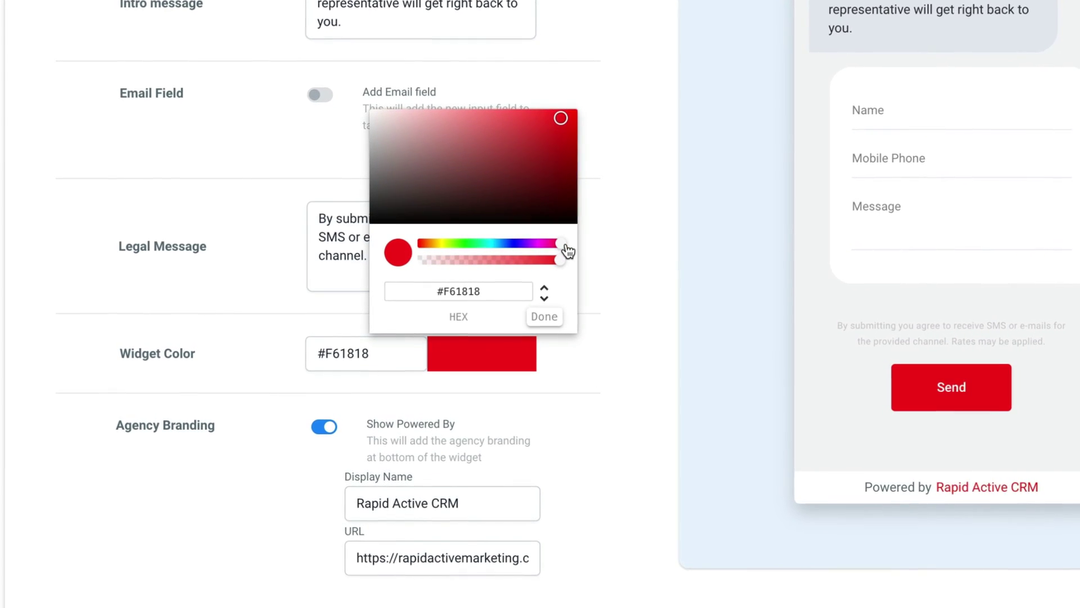
pyautogui.click(565, 135)
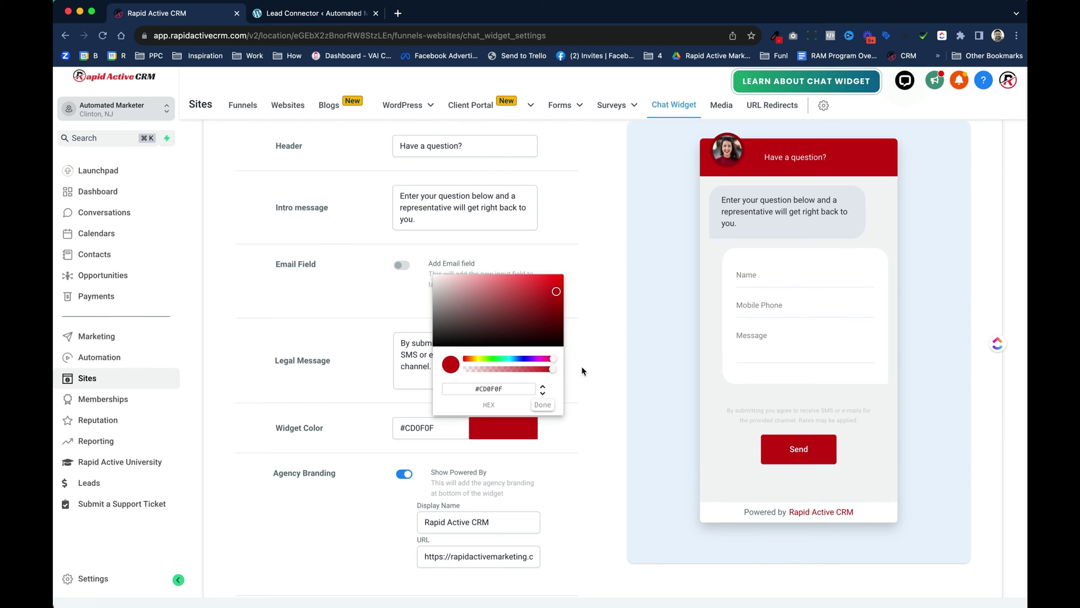
# Step: Change the widget branding name to 'Automated Marketer' and its URL to automatedmarketer.net
pyautogui.scroll(-3, 587, 366)
pyautogui.tripleClick(496, 435)
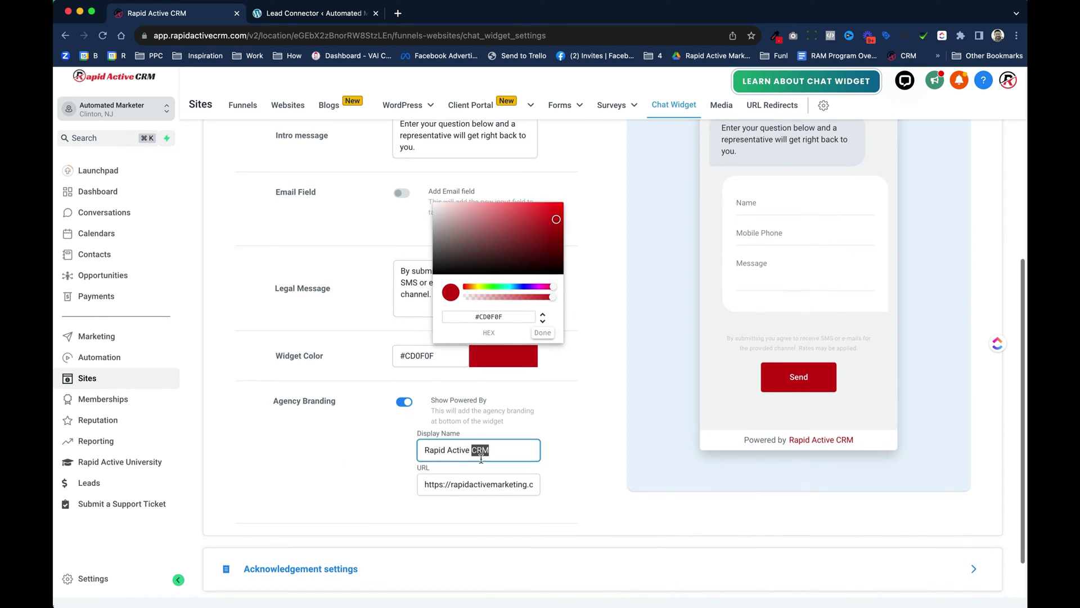
pyautogui.click(495, 435)
pyautogui.tripleClick(497, 435)
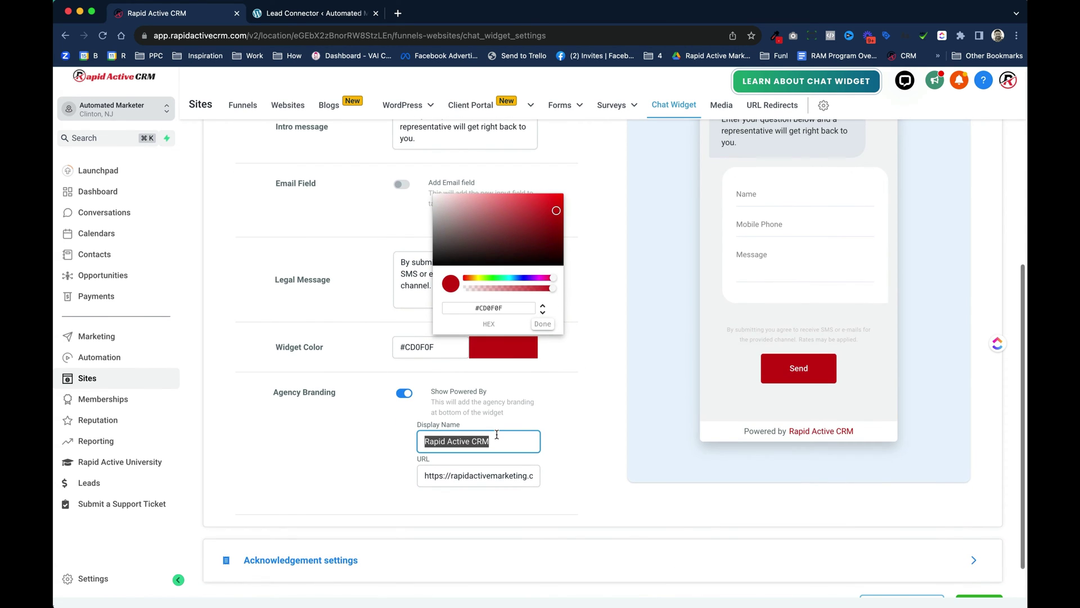
pyautogui.write('Automat')
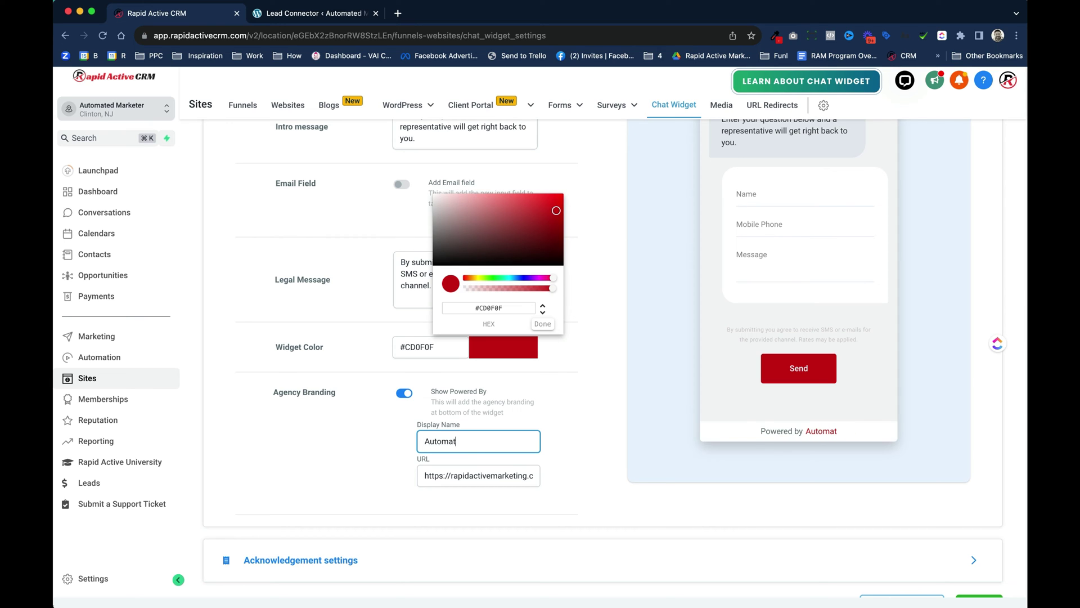
pyautogui.write('d Marketer')
pyautogui.rightClick(446, 438)
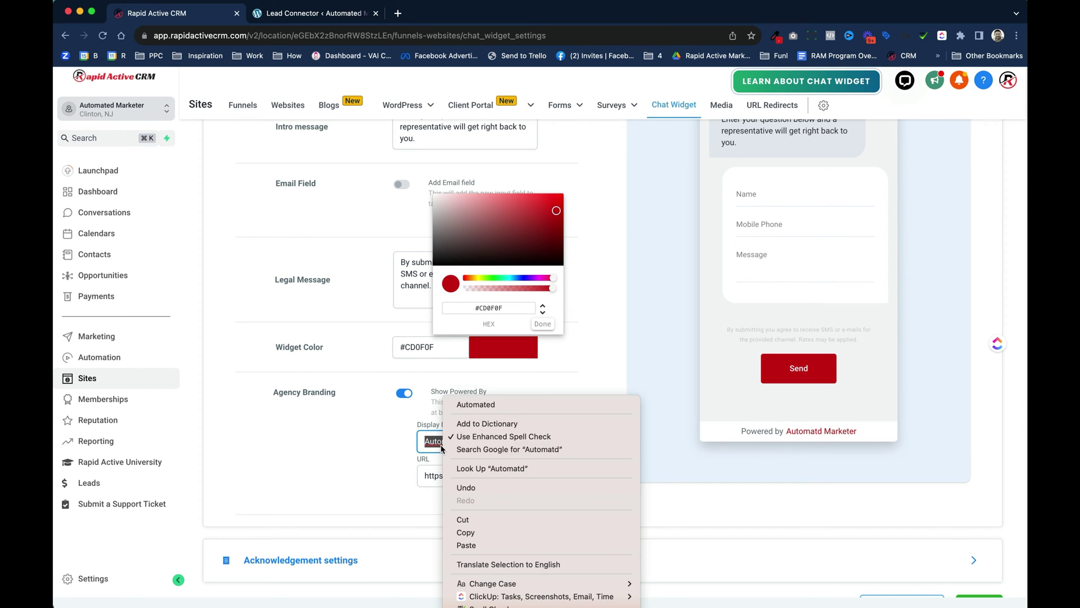
pyautogui.click(461, 404)
pyautogui.scroll(-1, 522, 436)
pyautogui.click(523, 436)
pyautogui.doubleClick(522, 436)
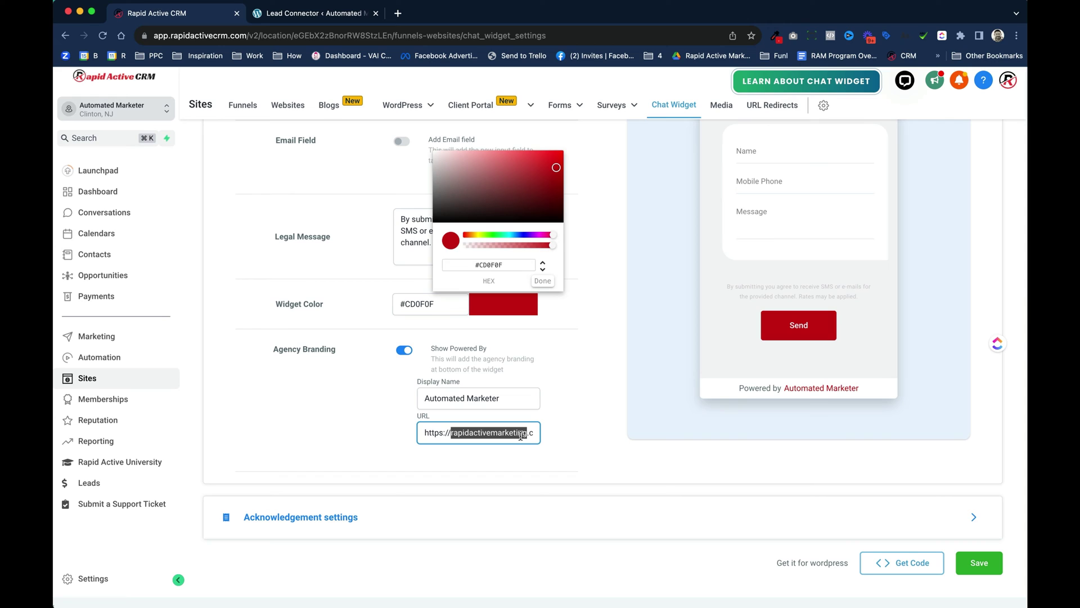
pyautogui.write('automated')
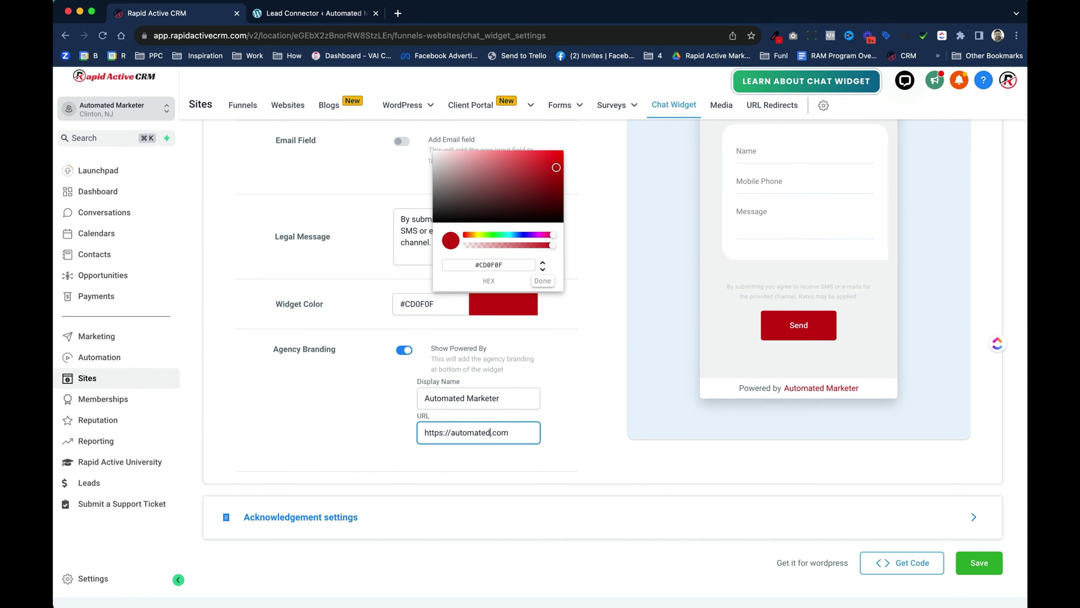
pyautogui.write('marketer.ne')
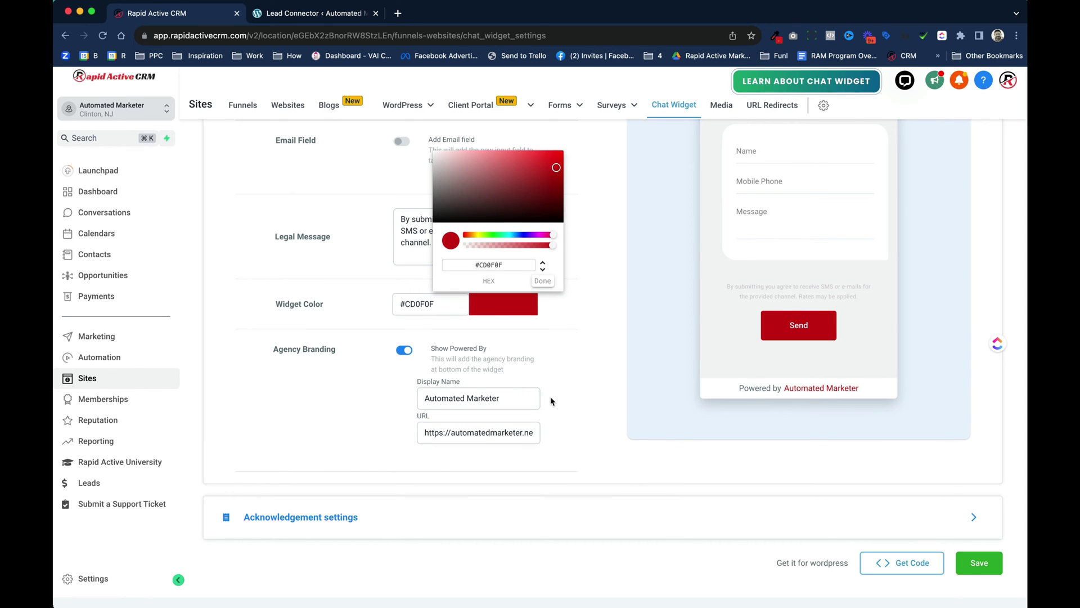
pyautogui.click(543, 281)
# Step: Enter 'Automated Marketer' as the acknowledgement's Customer Support contact and save the widget settings
pyautogui.click(288, 516)
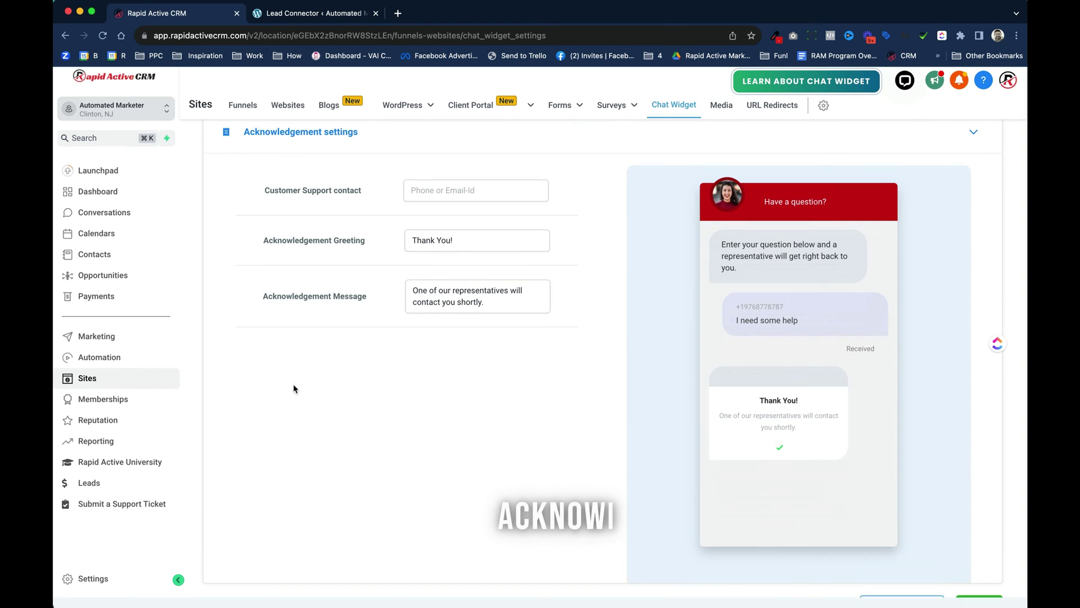
pyautogui.scroll(2, 298, 362)
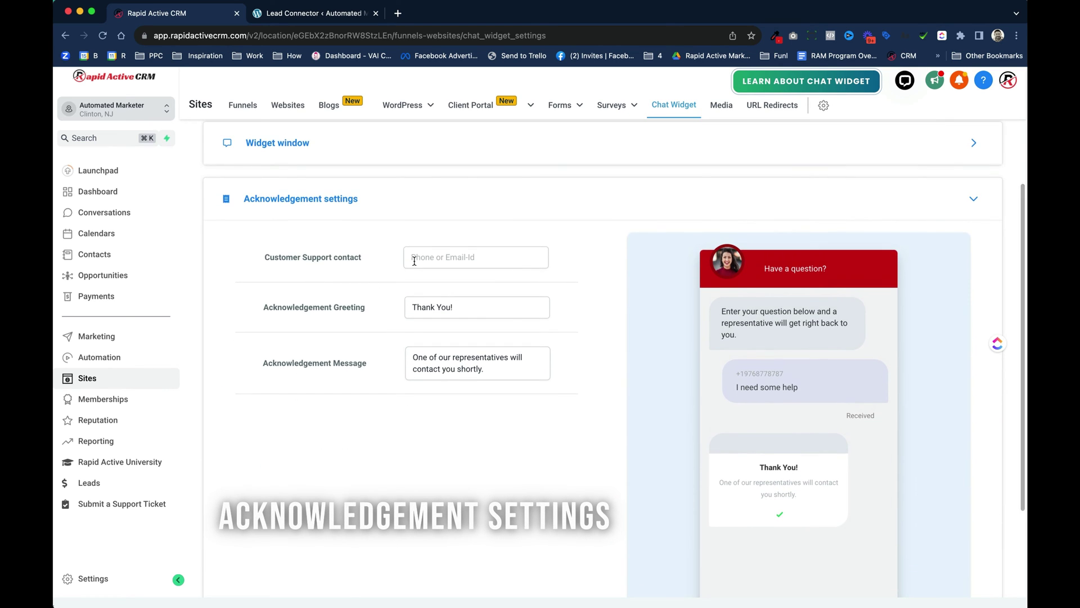
pyautogui.click(415, 263)
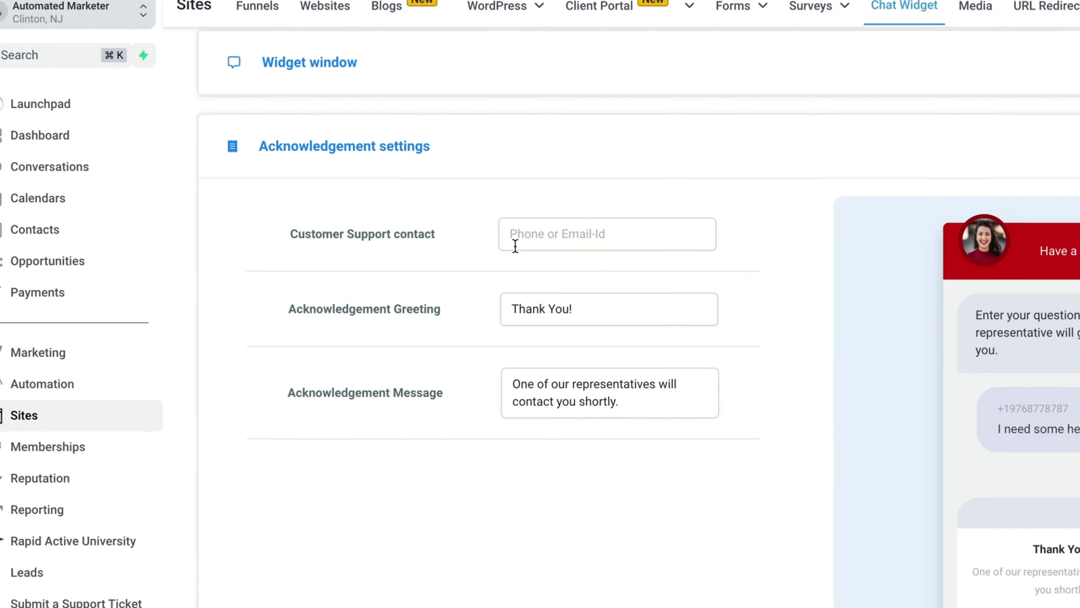
pyautogui.click(547, 239)
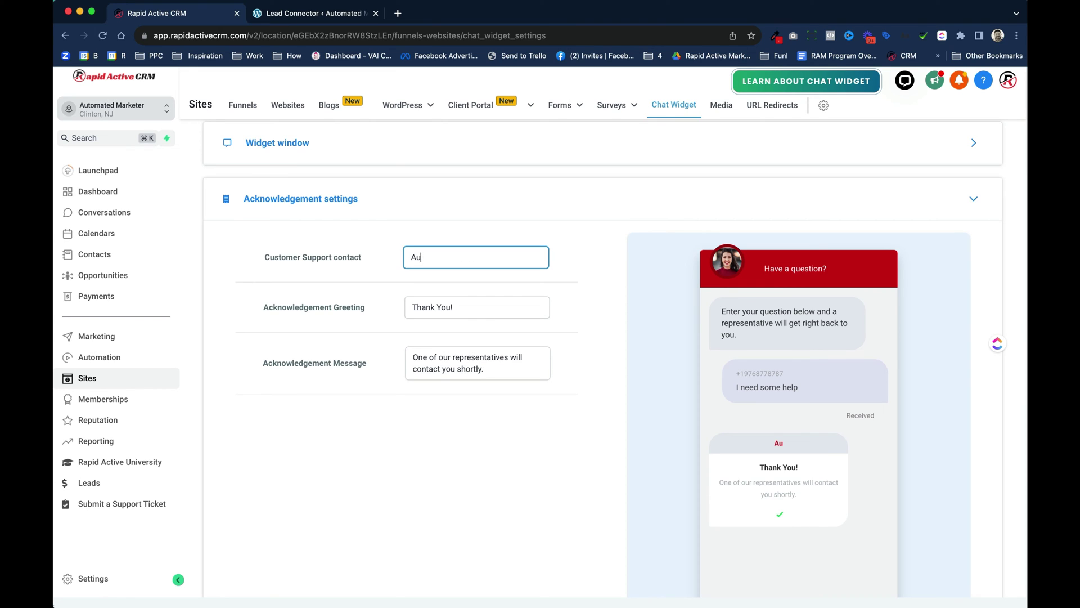
pyautogui.write('mated Marketer')
pyautogui.scroll(-5, 502, 319)
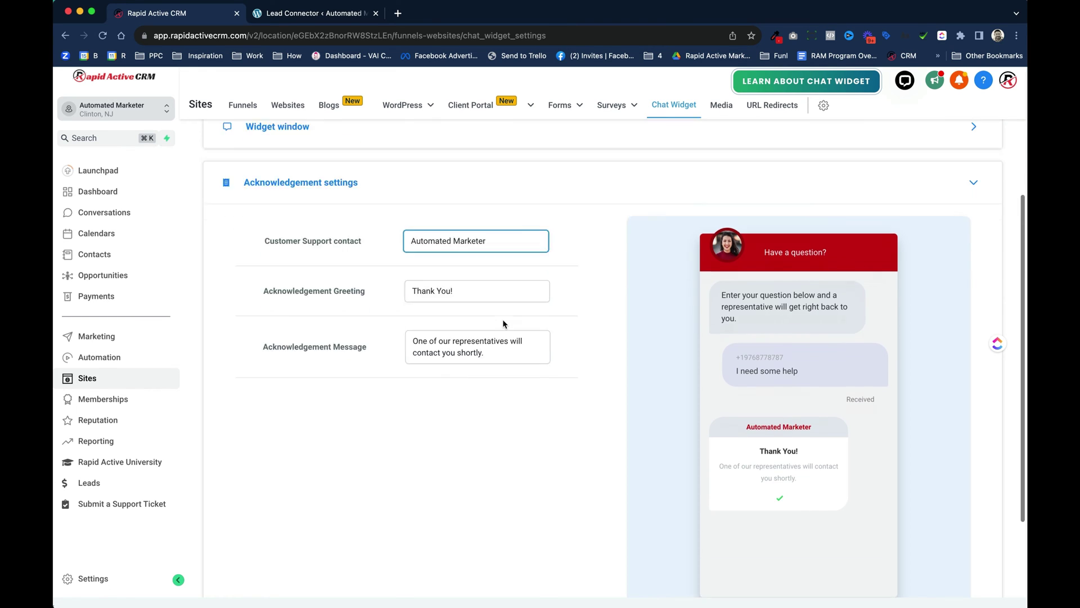
pyautogui.click(979, 562)
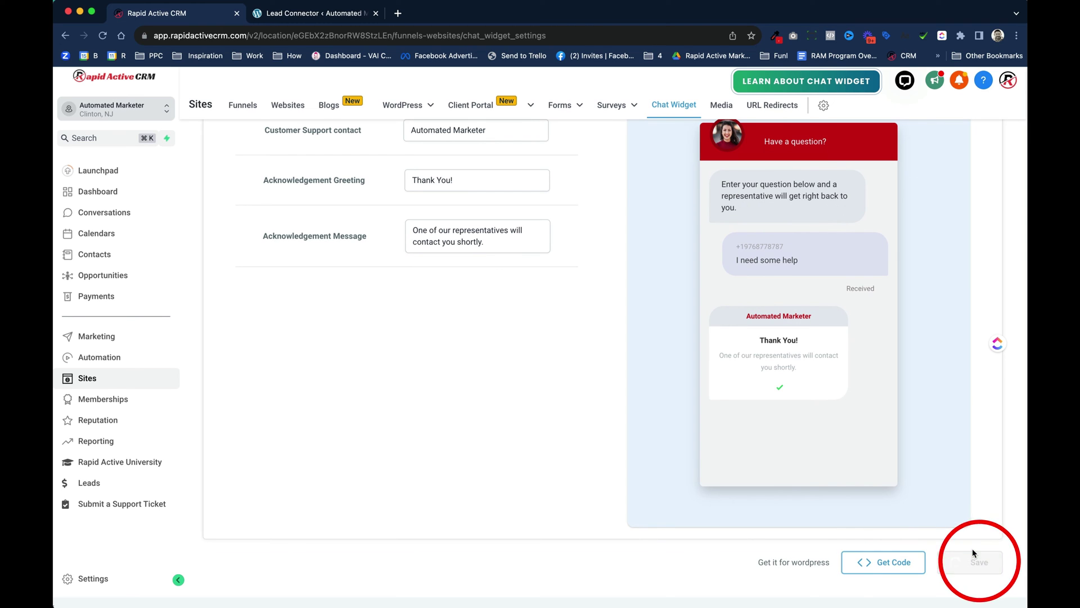
# Step: Pull the updated chat settings into WordPress and test the red chat widget on the live site
pyautogui.click(289, 14)
pyautogui.click(214, 331)
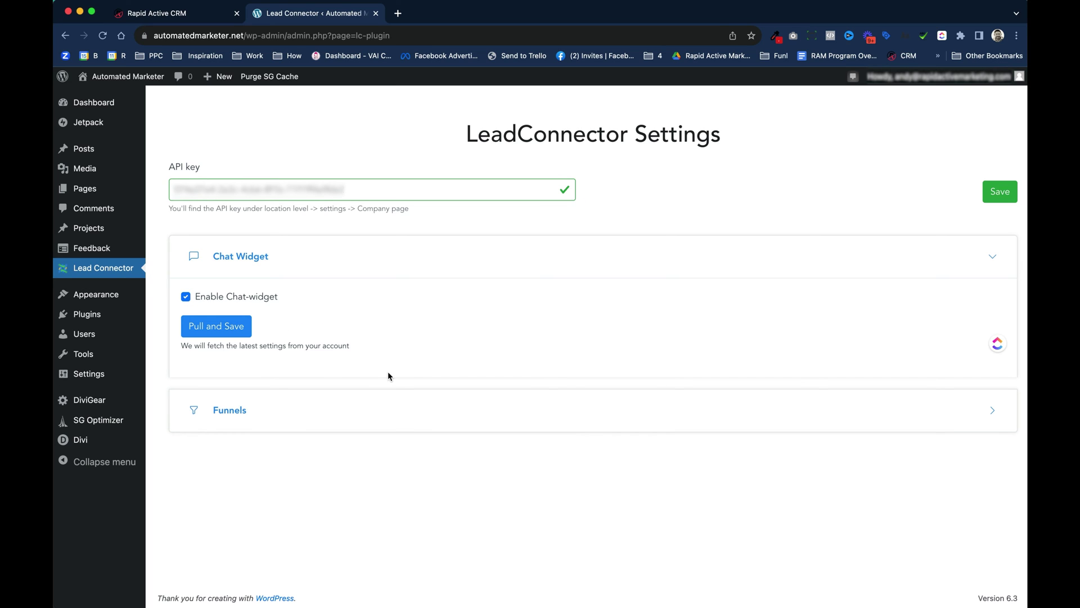
pyautogui.click(145, 80)
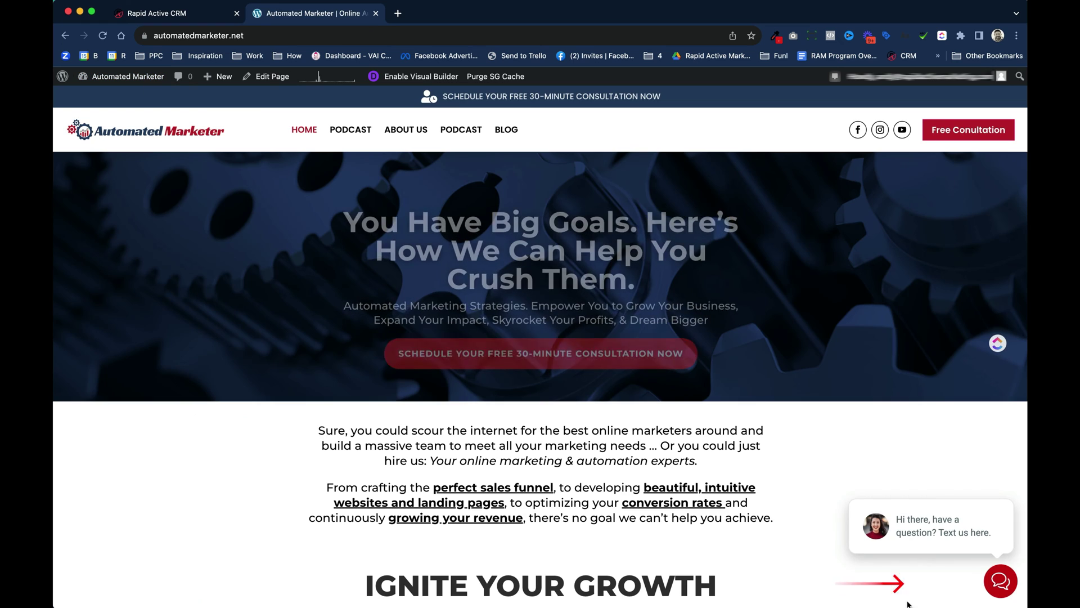
pyautogui.click(999, 588)
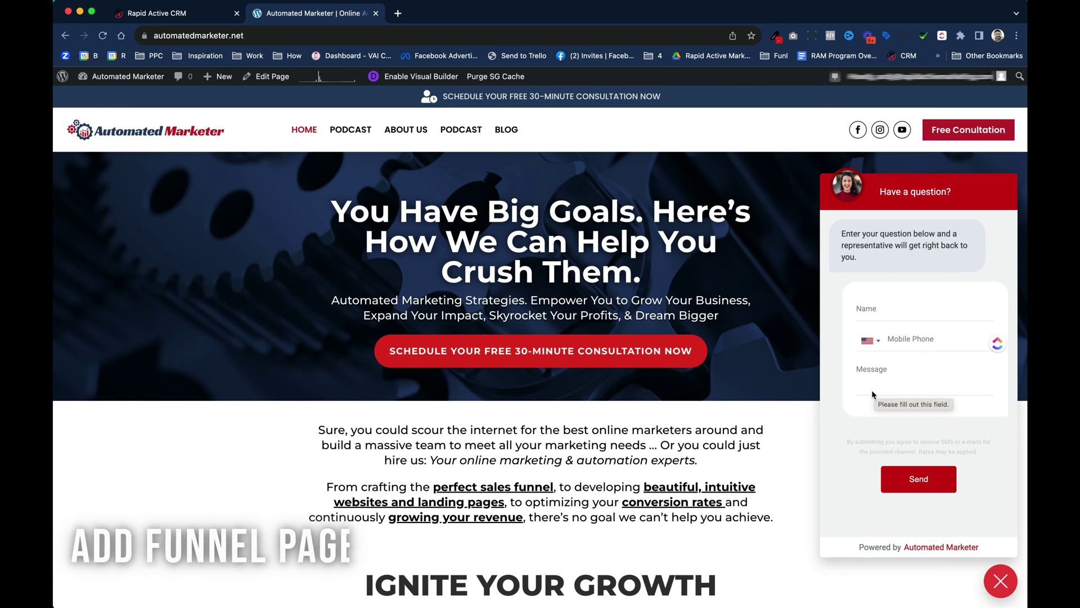
pyautogui.click(183, 19)
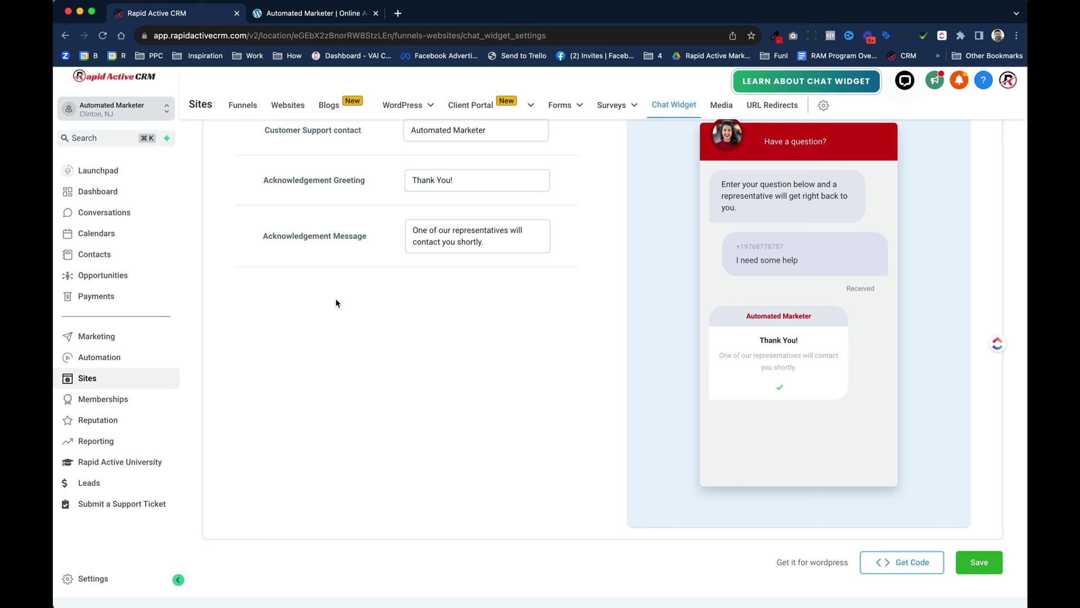
# Step: Open the Automated Marketer - Lead Magnet funnel under Sites > Funnels, then return to the website tab
pyautogui.scroll(5, 336, 302)
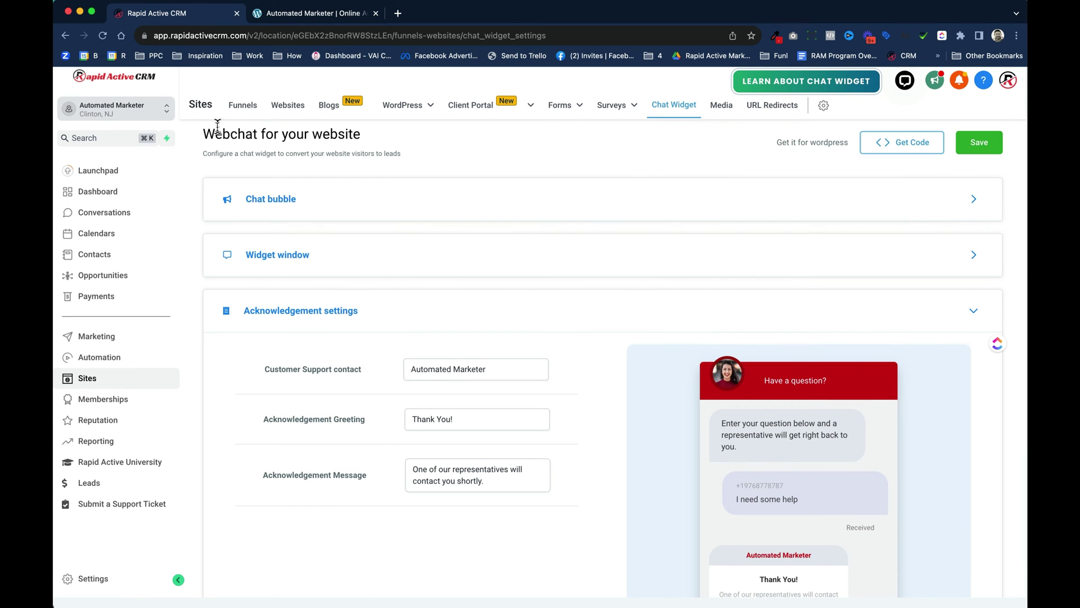
pyautogui.click(243, 105)
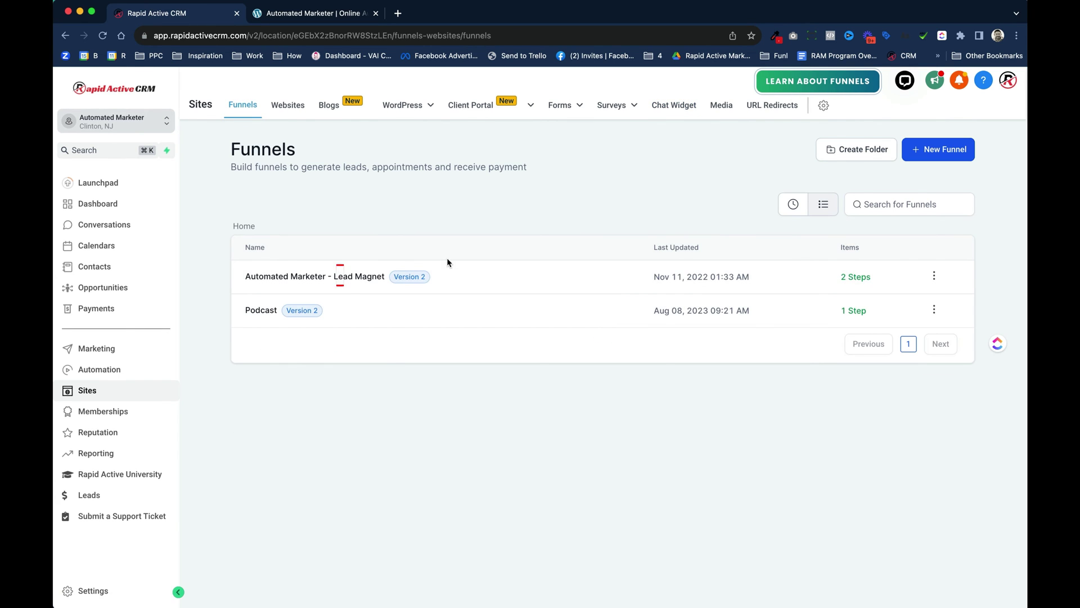
pyautogui.click(303, 277)
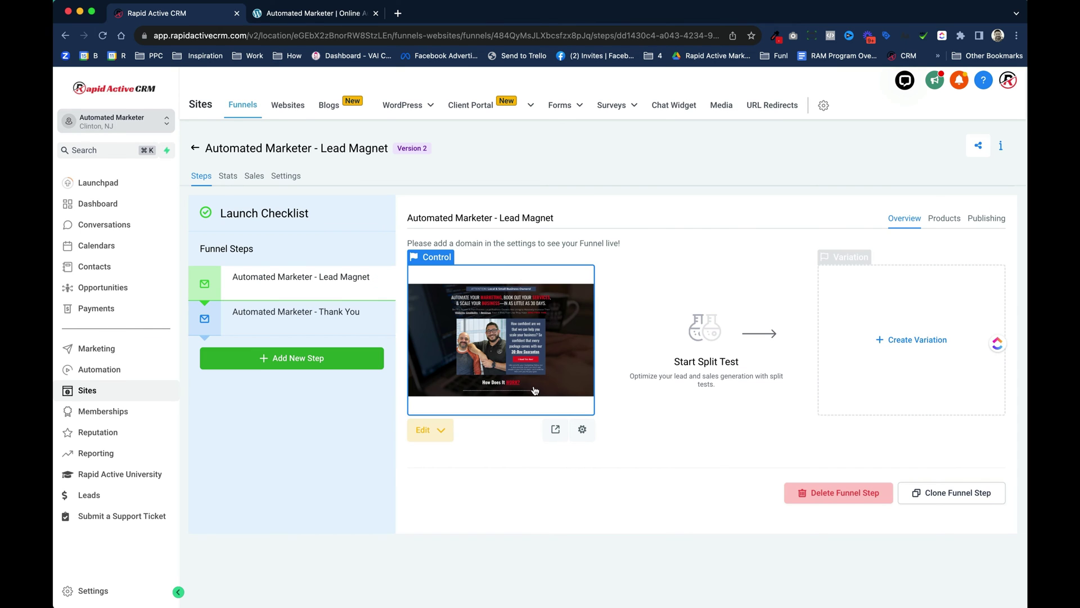
pyautogui.click(293, 16)
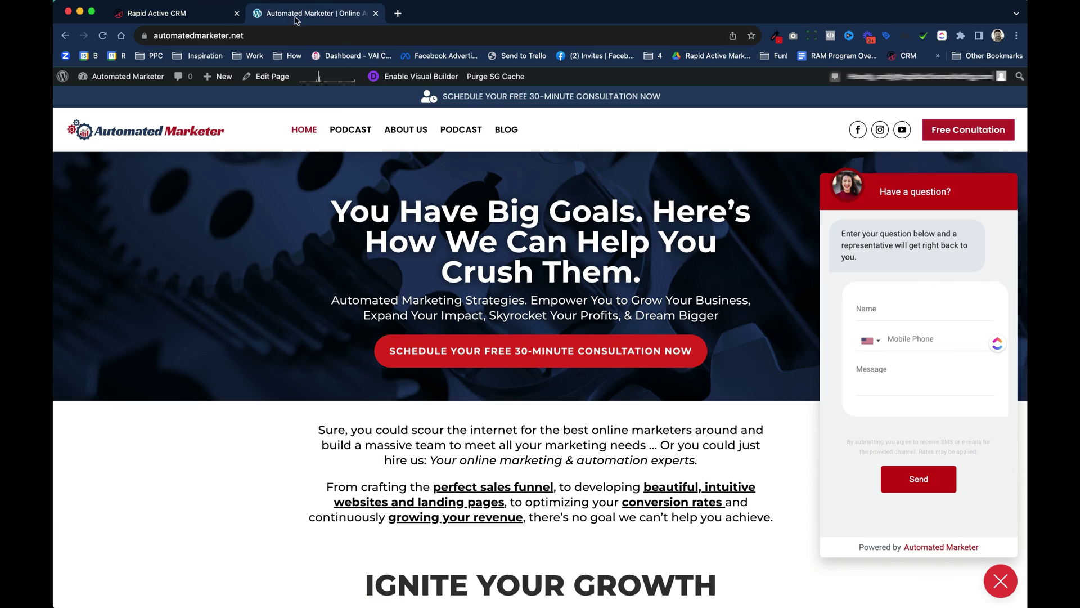
# Step: Add a new LeadConnector funnel page using the Automated Marketer - Lead Magnet funnel's Lead Magnet step
pyautogui.click(146, 83)
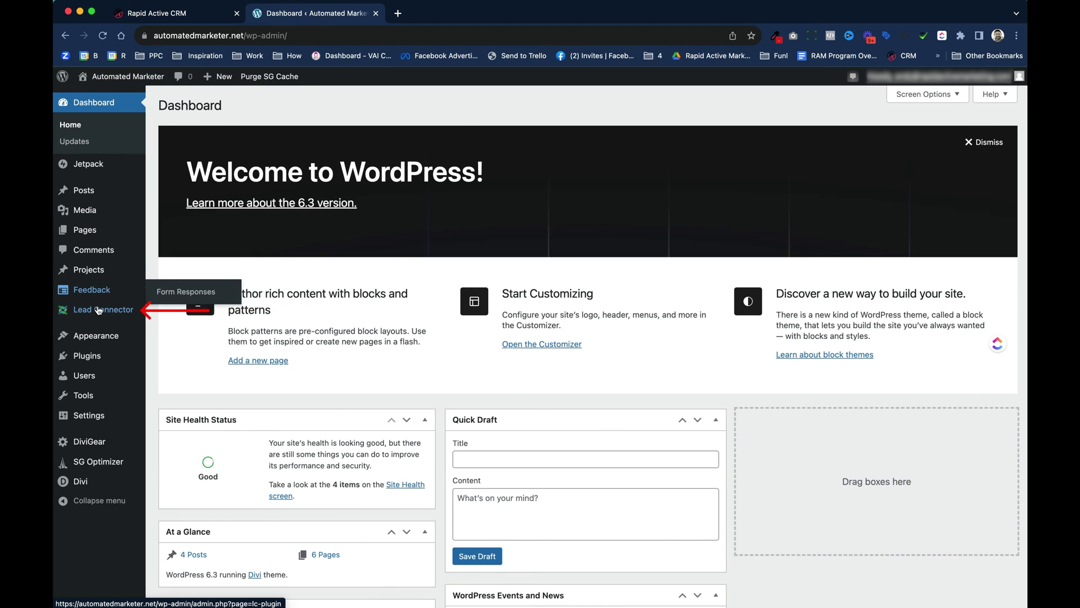
pyautogui.click(98, 310)
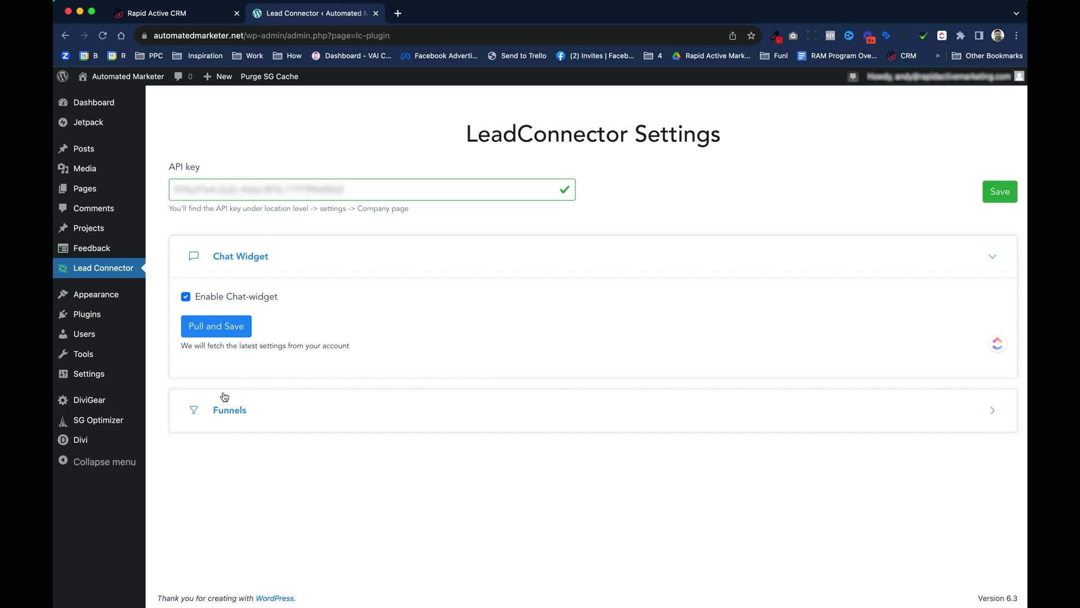
pyautogui.click(252, 418)
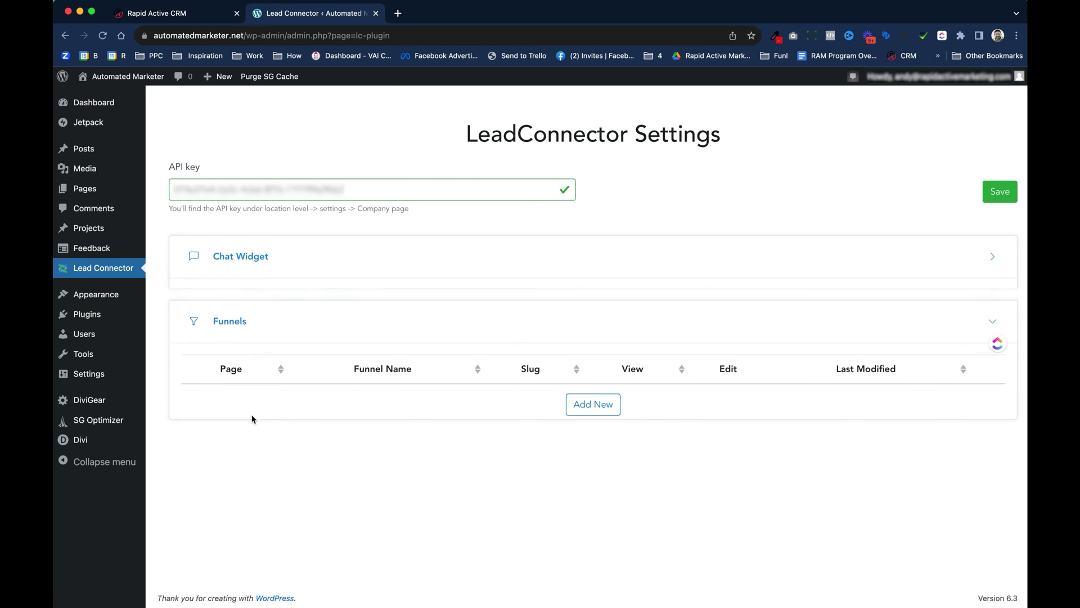
pyautogui.click(613, 397)
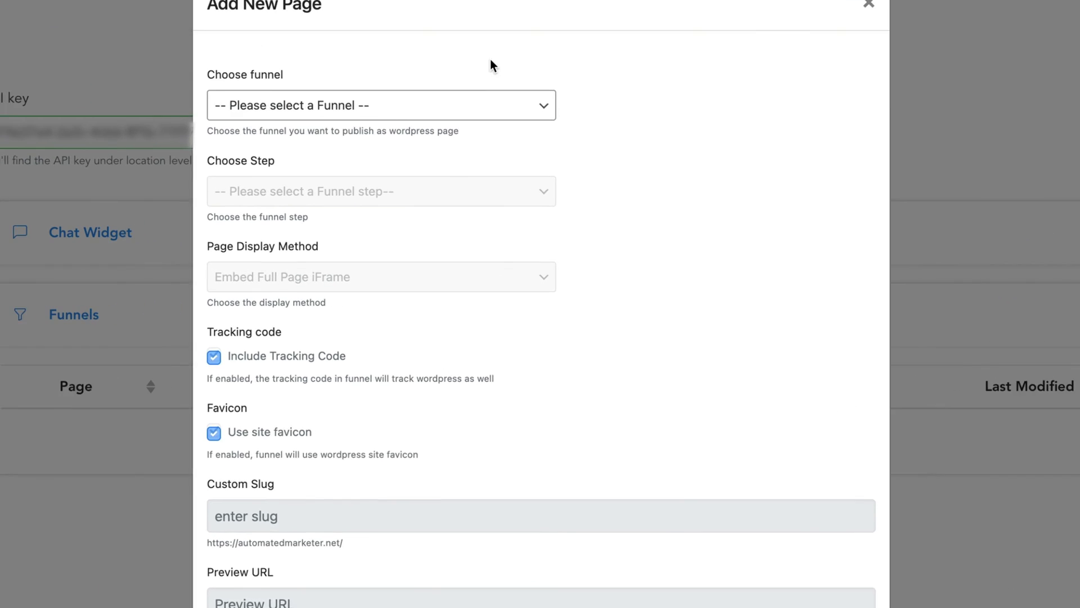
pyautogui.click(512, 172)
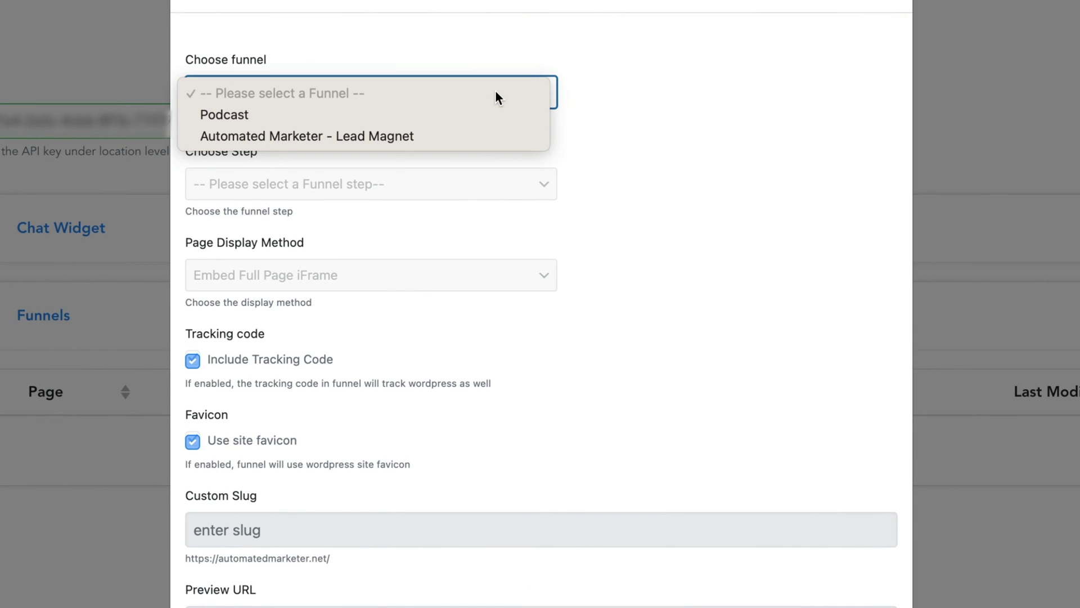
pyautogui.click(420, 136)
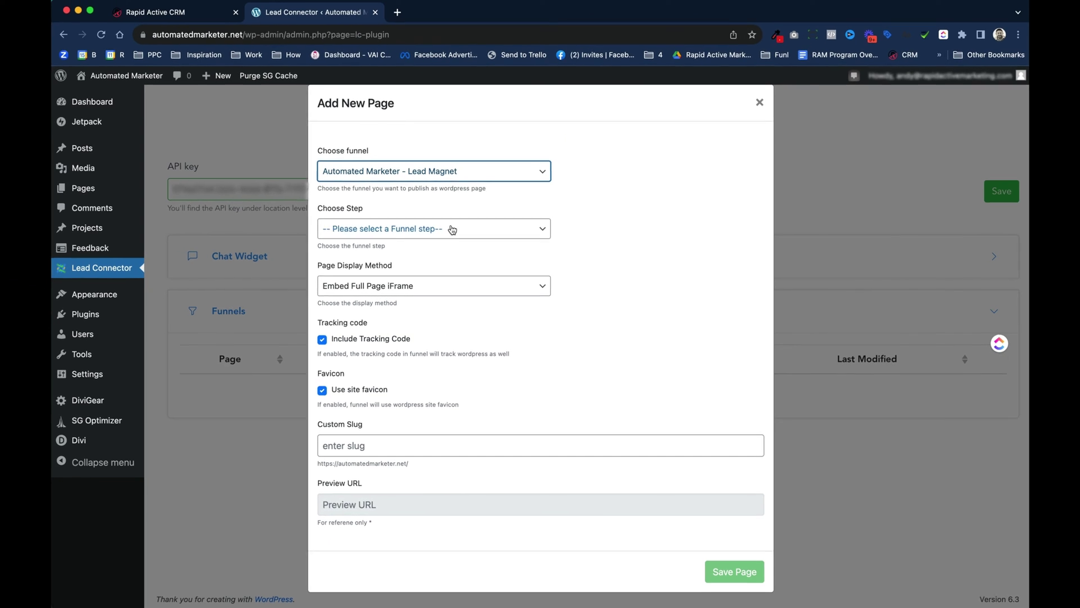
pyautogui.click(400, 188)
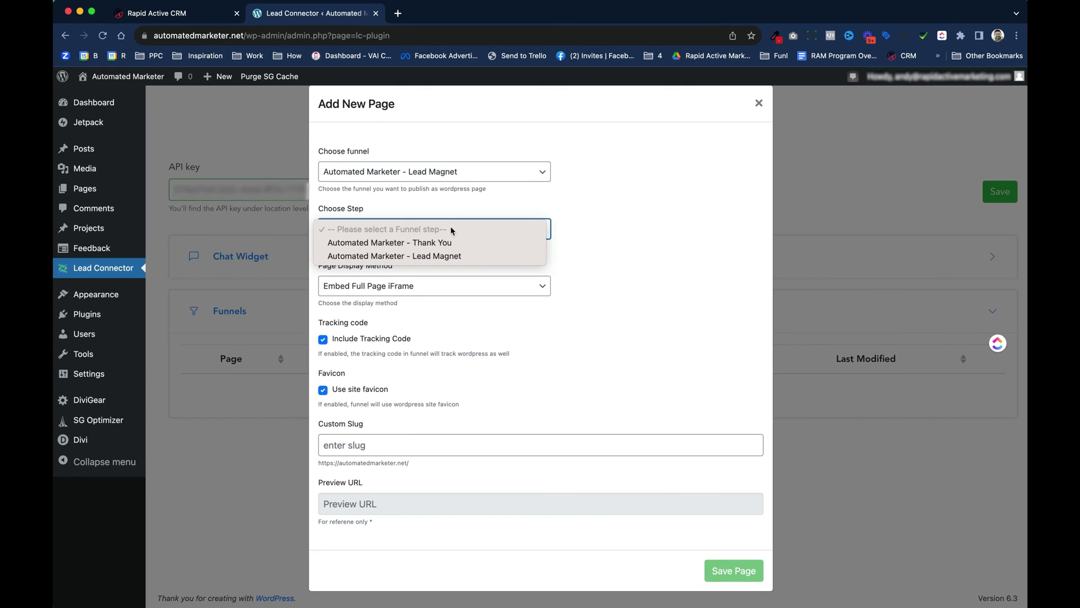
pyautogui.click(465, 256)
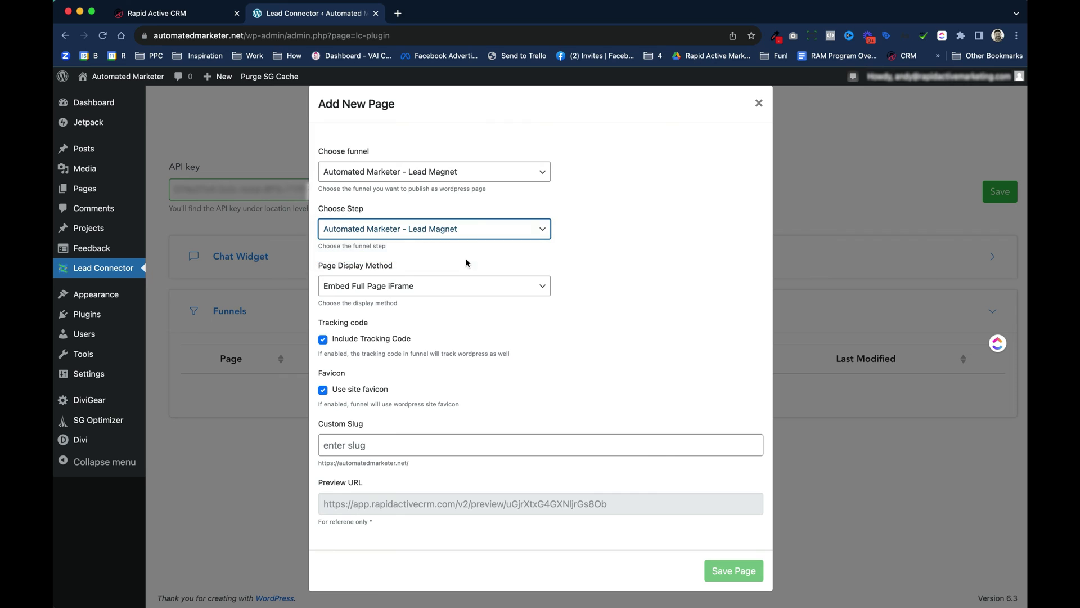
# Step: Keep Embed Full Page iFrame, set the slug to lead-magnet, and save the page
pyautogui.click(457, 287)
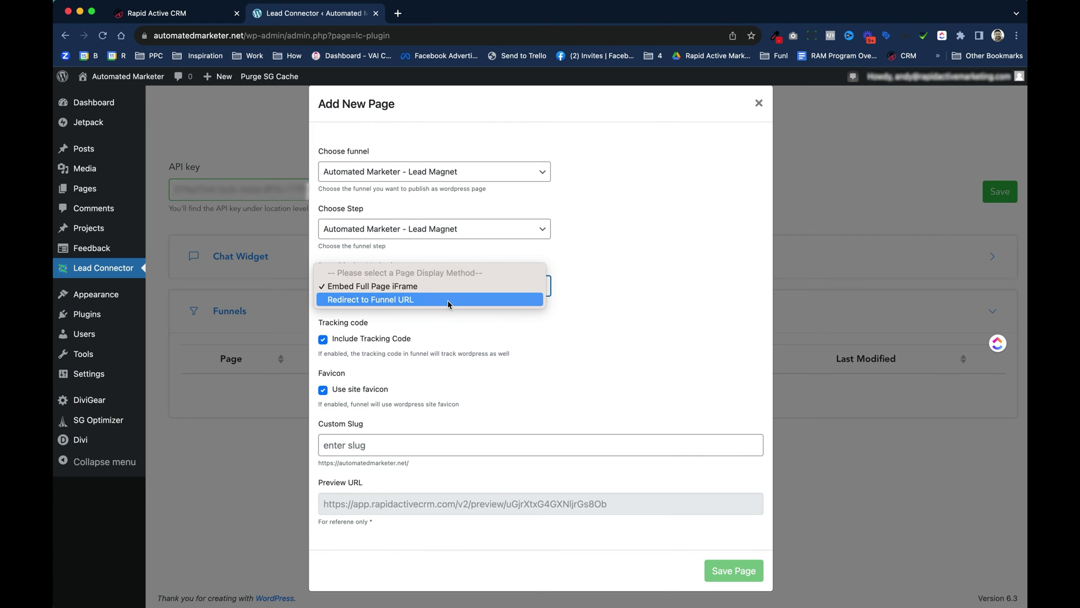
pyautogui.click(477, 290)
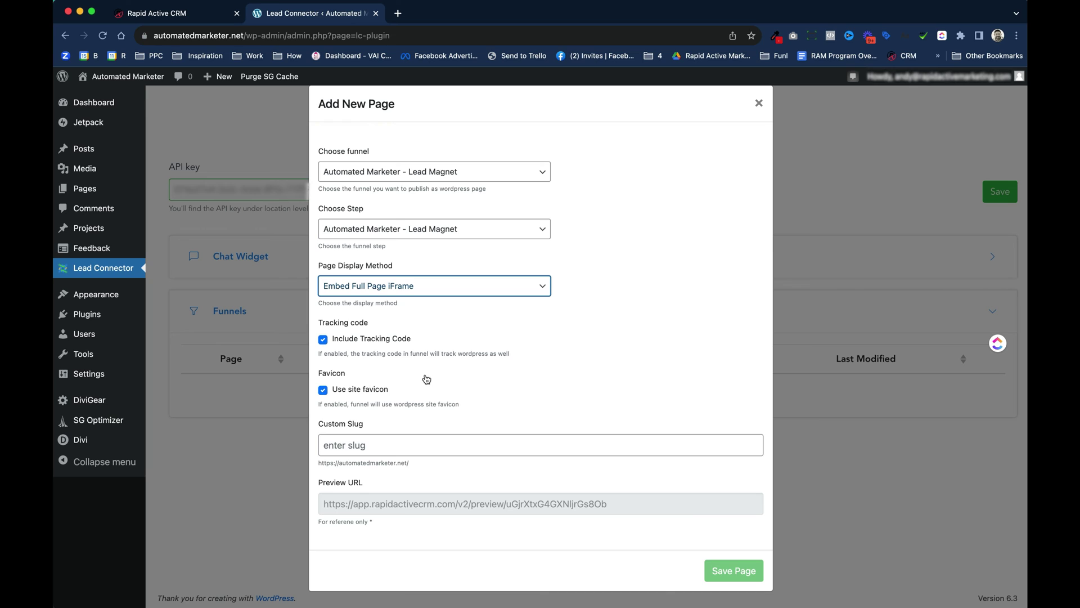
pyautogui.click(435, 447)
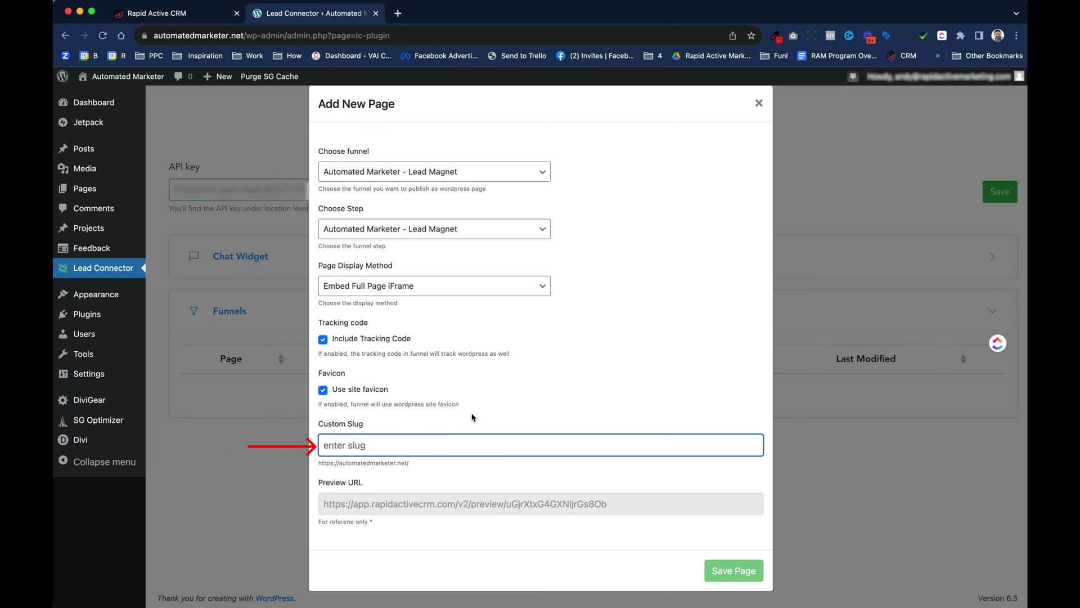
pyautogui.write('lead-magnet')
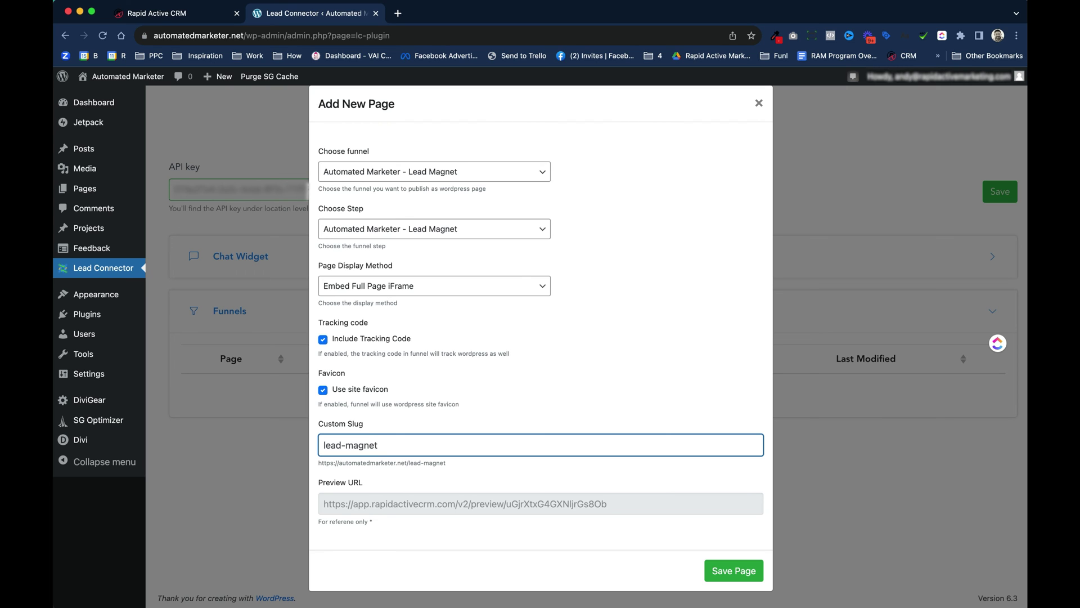
pyautogui.click(733, 569)
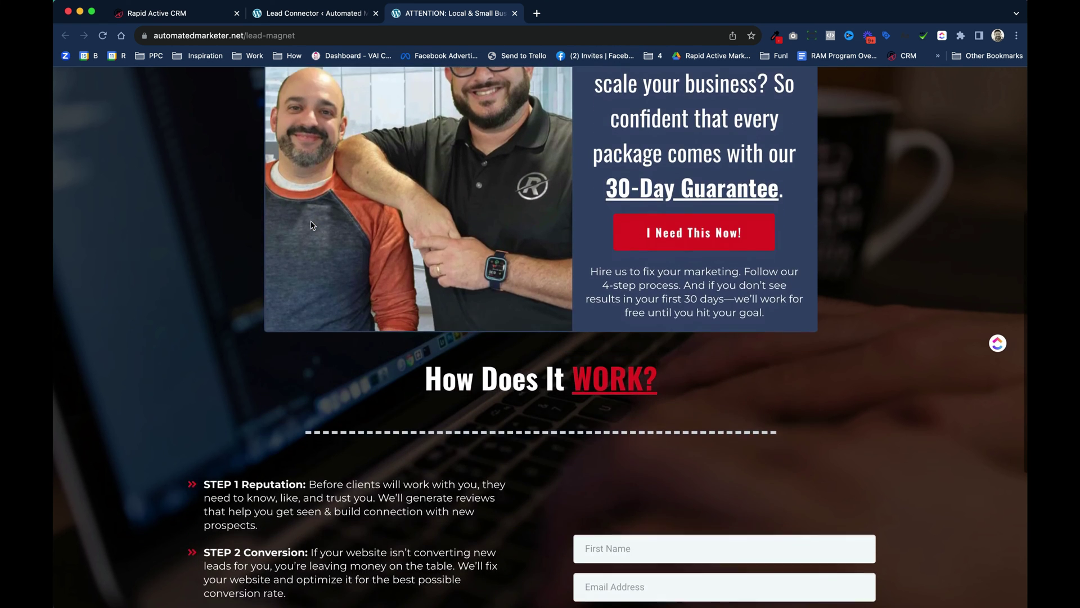
# Step: Scroll through the live /lead-magnet page, then go back to the LeadConnector settings
pyautogui.scroll(10, 313, 226)
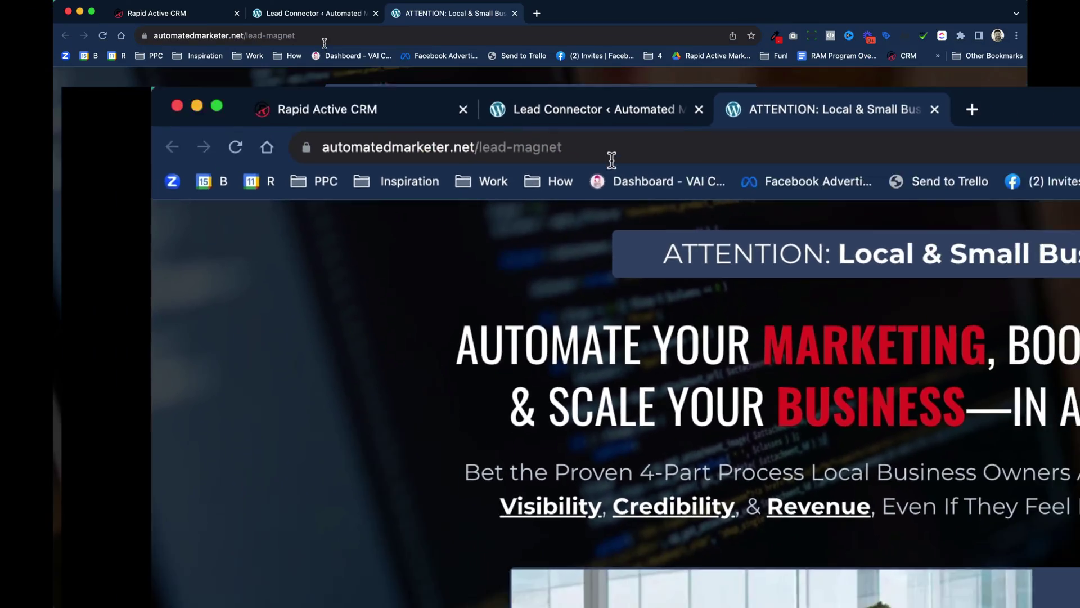
pyautogui.scroll(-10, 584, 393)
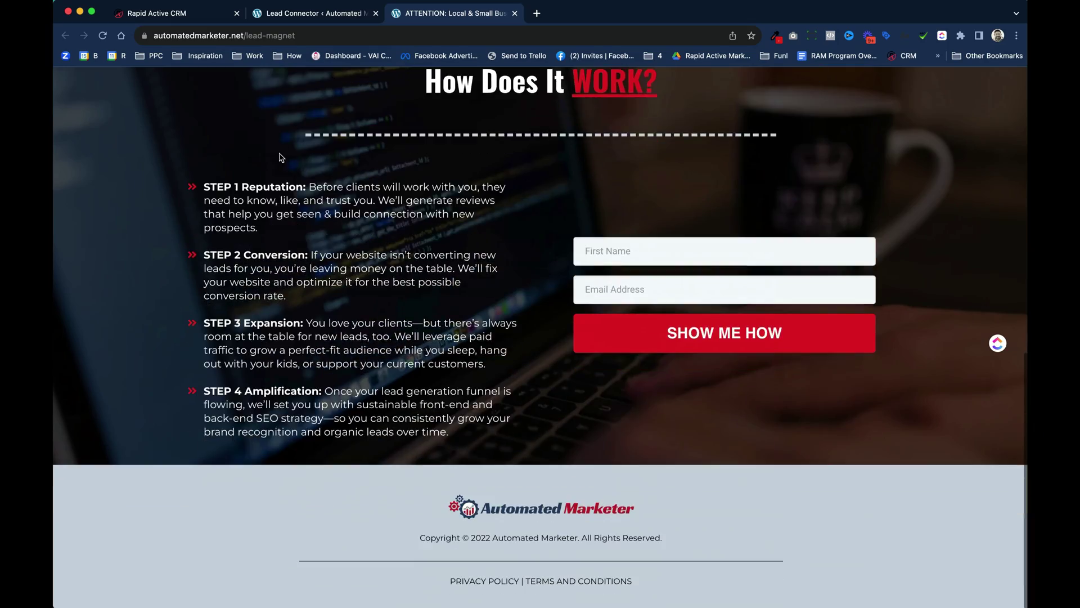
pyautogui.scroll(10, 536, 367)
pyautogui.click(303, 14)
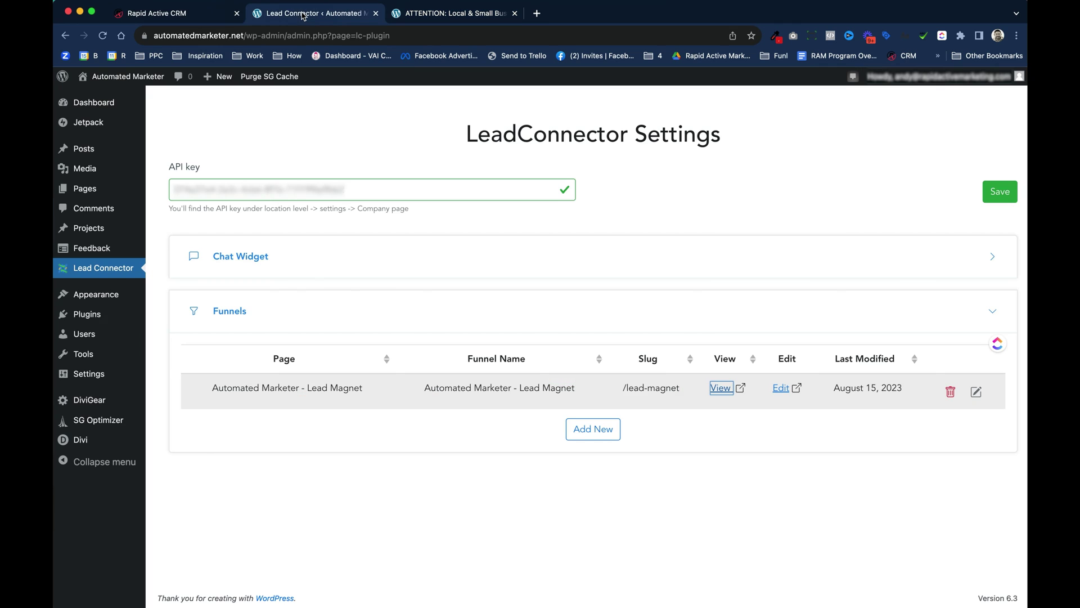
# Step: Open the Lead Magnet funnel in Rapid Active CRM, check its Lead Magnet step, then return to LeadConnector settings
pyautogui.click(786, 391)
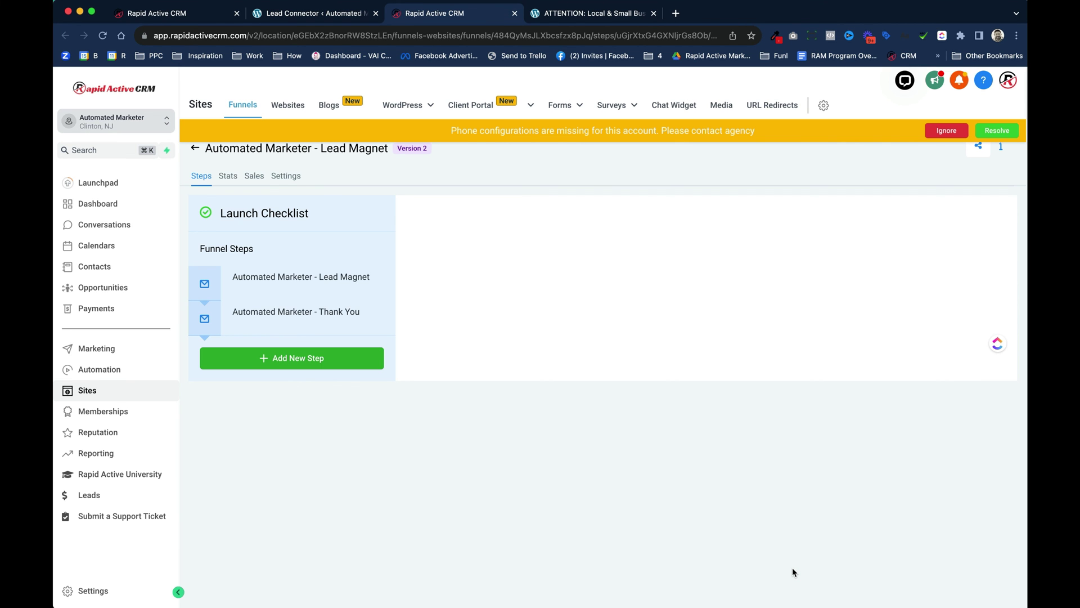
pyautogui.click(329, 278)
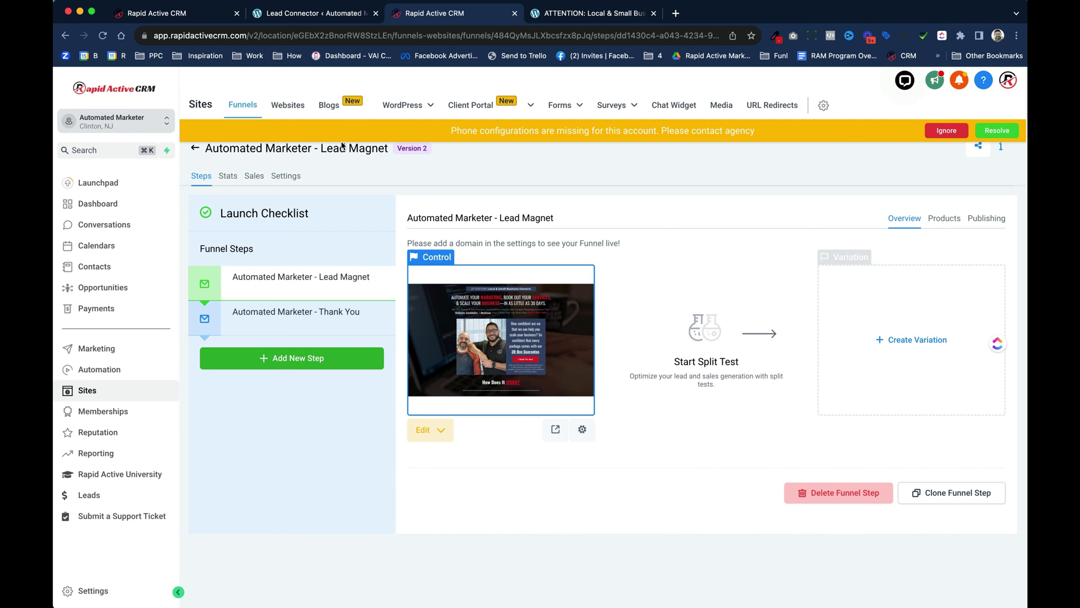
pyautogui.click(350, 17)
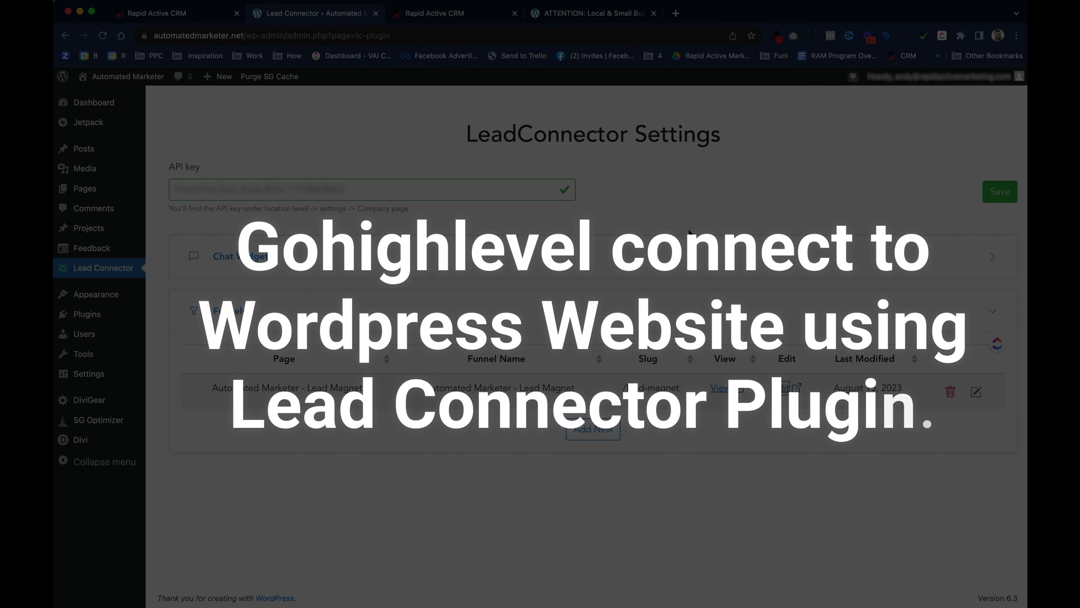